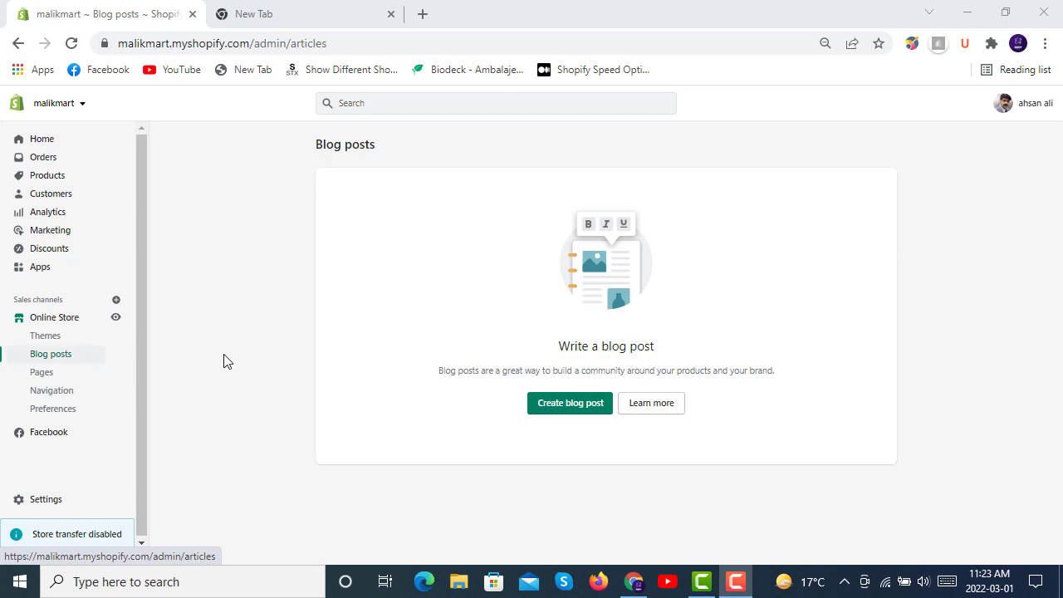
Create a new blog post and give it the title "Our First Blog post for Demo".
{"action": "left_click", "coordinate": [569, 407]}
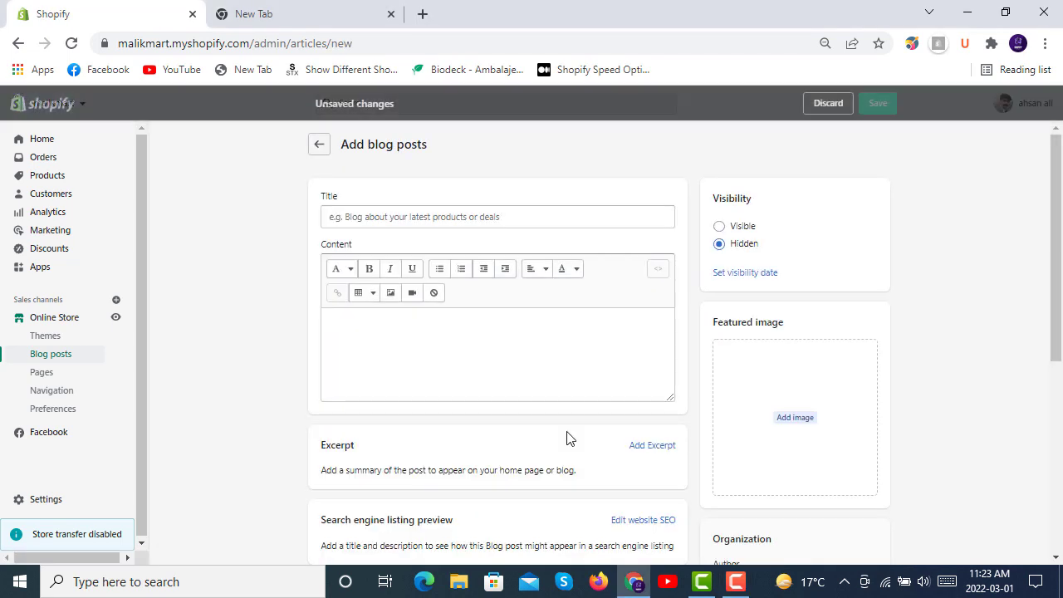
{"action": "left_click", "coordinate": [486, 216]}
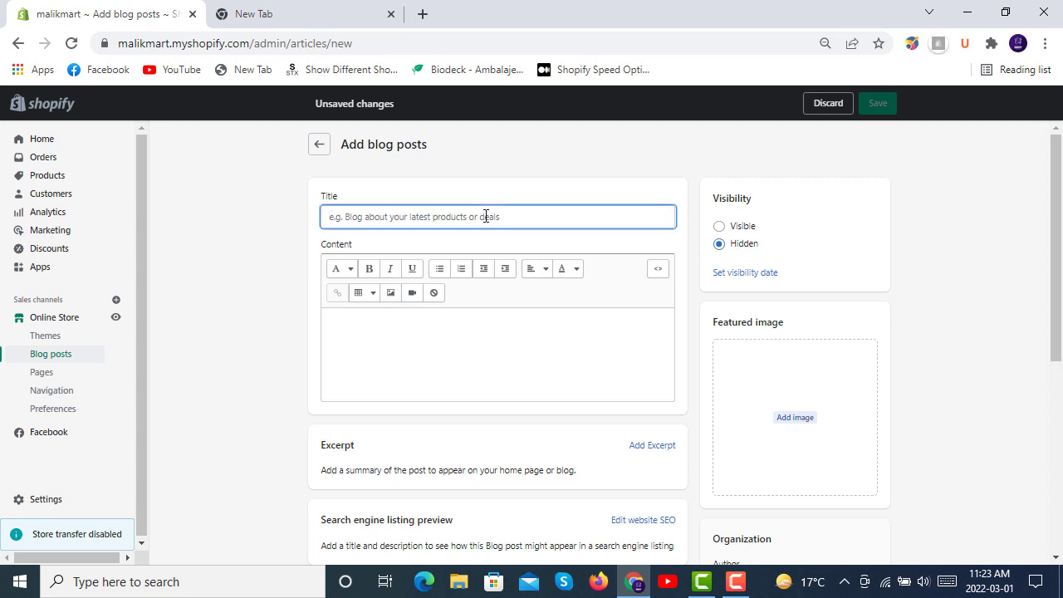
{"action": "type", "text": "Our Fi"}
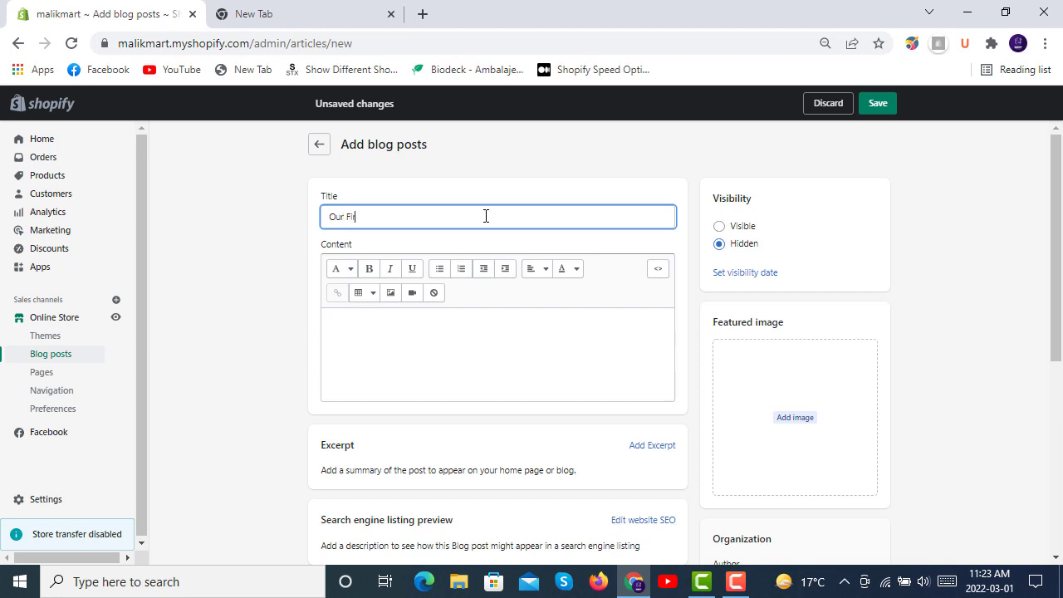
{"action": "type", "text": "rst Blog post for Demo"}
Fill the post's content with 15 consecutive copies of its title text.
{"action": "left_click_drag", "start_coordinate": [462, 220], "coordinate": [301, 233]}
{"action": "key", "text": "ctrl+c"}
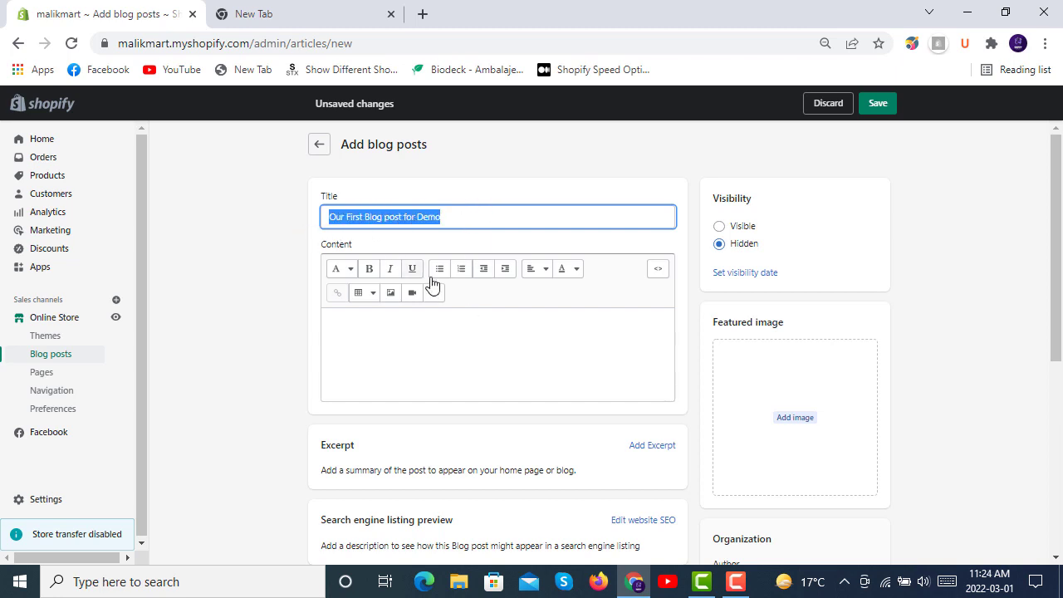
{"action": "left_click", "coordinate": [467, 348]}
{"action": "key", "text": "ctrl+v"}
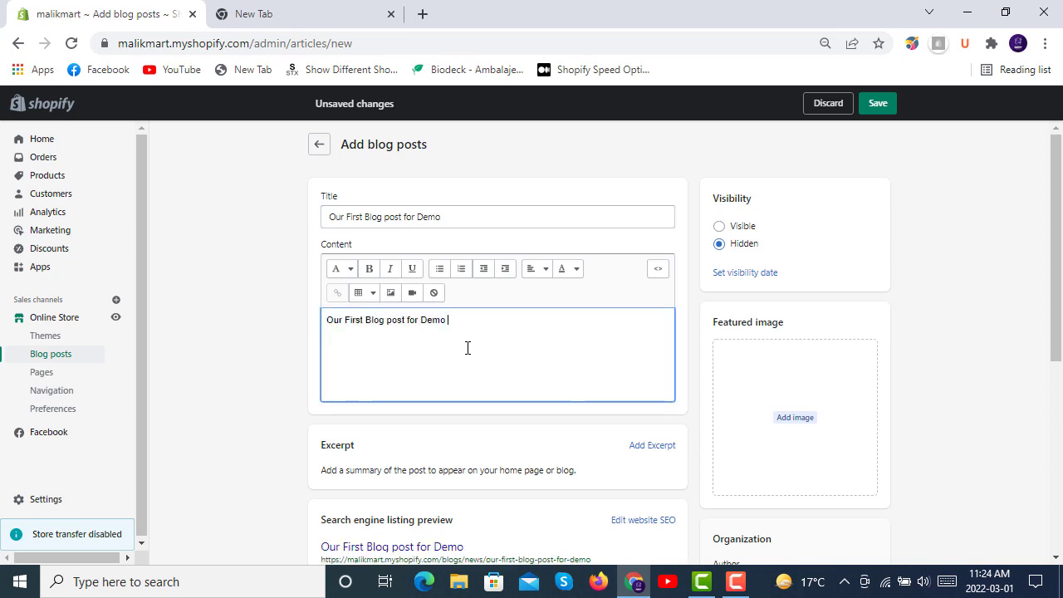
{"action": "key", "text": "ctrl+v"}
{"action": "key", "text": "ctrl+v"}
{"action": "key", "text": "ctrl+v"}
{"action": "key", "text": "ctrl+v"}
{"action": "key", "text": "ctrl+v"}
{"action": "key", "text": "ctrl+v"}
{"action": "key", "text": "ctrl+v"}
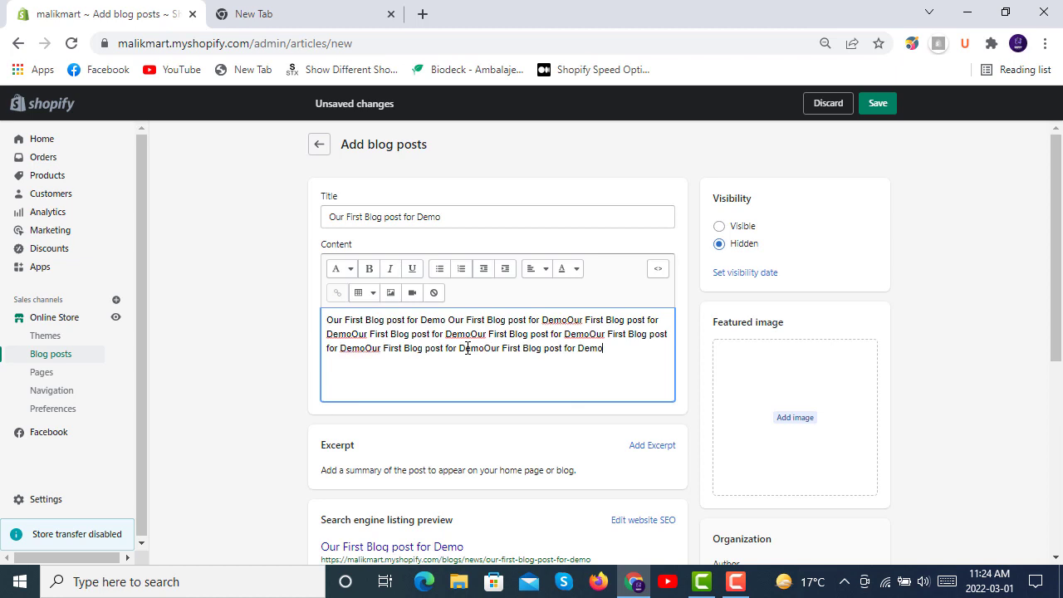
{"action": "key", "text": "ctrl+v"}
{"action": "key", "text": "ctrl+v"}
{"action": "key", "text": "ctrl+v"}
{"action": "key", "text": "ctrl+v"}
{"action": "key", "text": "ctrl+v"}
{"action": "key", "text": "ctrl+v"}
{"action": "key", "text": "ctrl+v"}
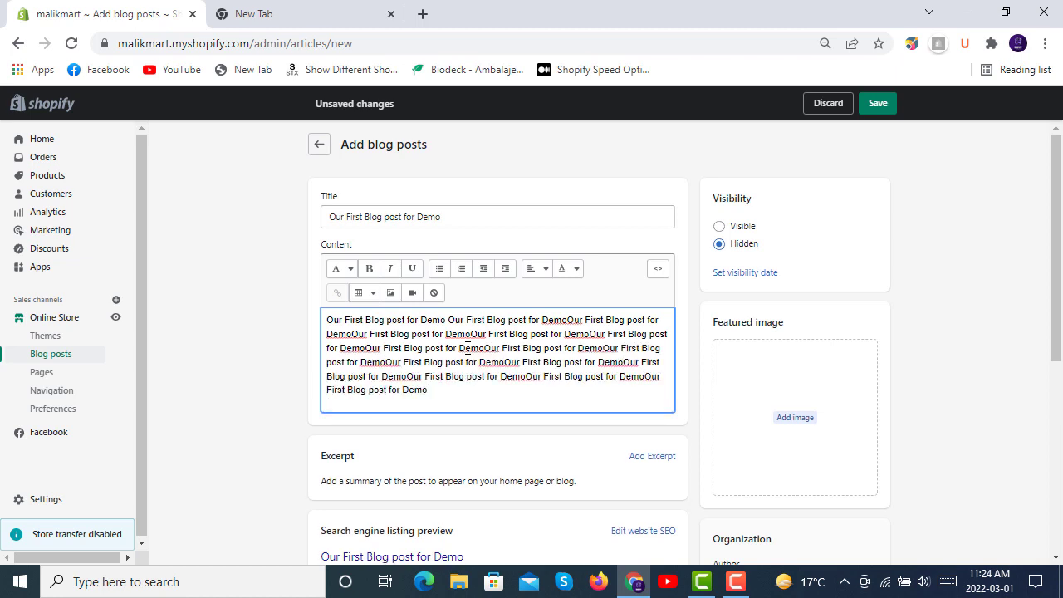
Try scheduling a visibility date for the post, and leave its visibility set to Visible.
{"action": "left_click", "coordinate": [719, 228]}
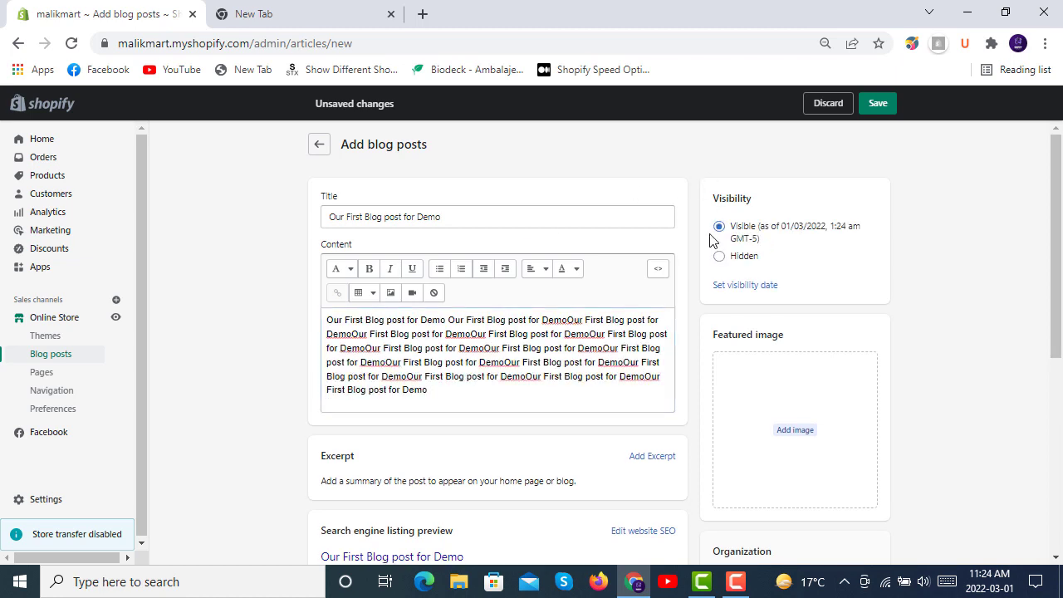
{"action": "scroll", "coordinate": [688, 270], "scroll_direction": "down", "scroll_amount": 2}
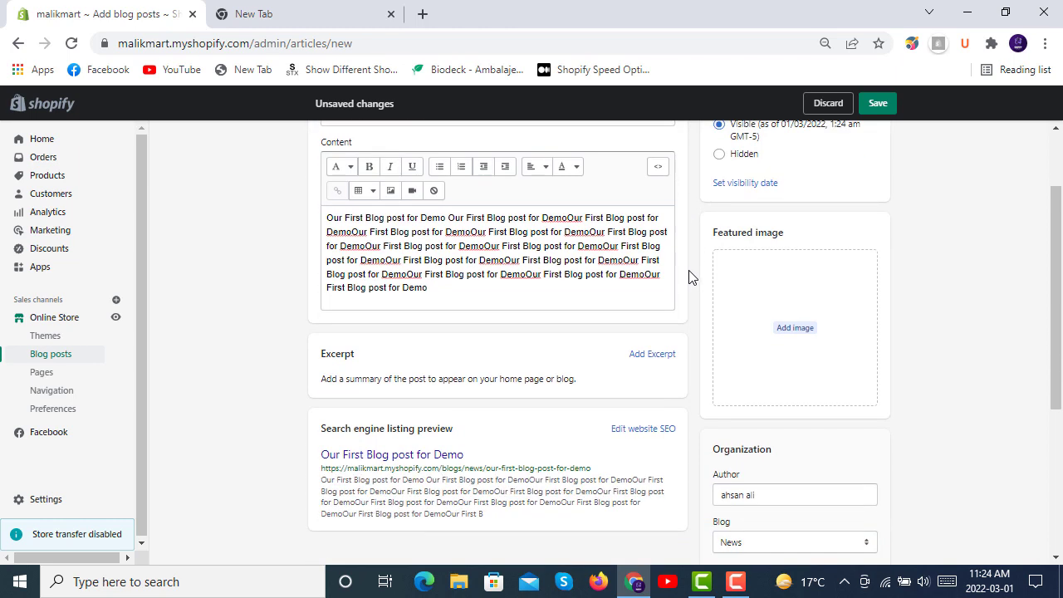
{"action": "scroll", "coordinate": [688, 269], "scroll_direction": "down", "scroll_amount": 1}
{"action": "scroll", "coordinate": [688, 274], "scroll_direction": "up", "scroll_amount": 3}
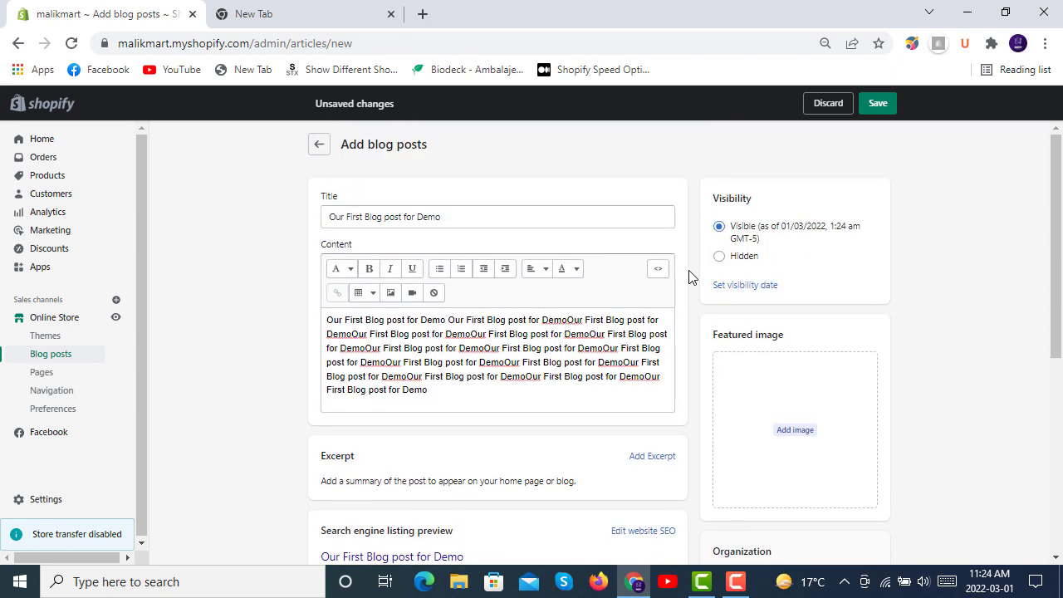
{"action": "left_click", "coordinate": [739, 286]}
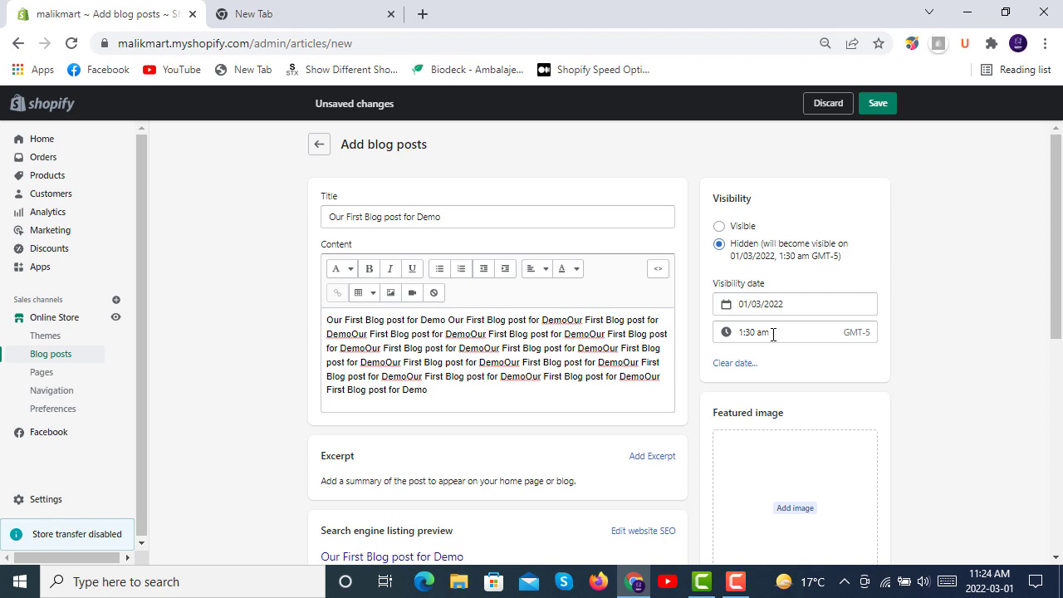
{"action": "left_click", "coordinate": [719, 226]}
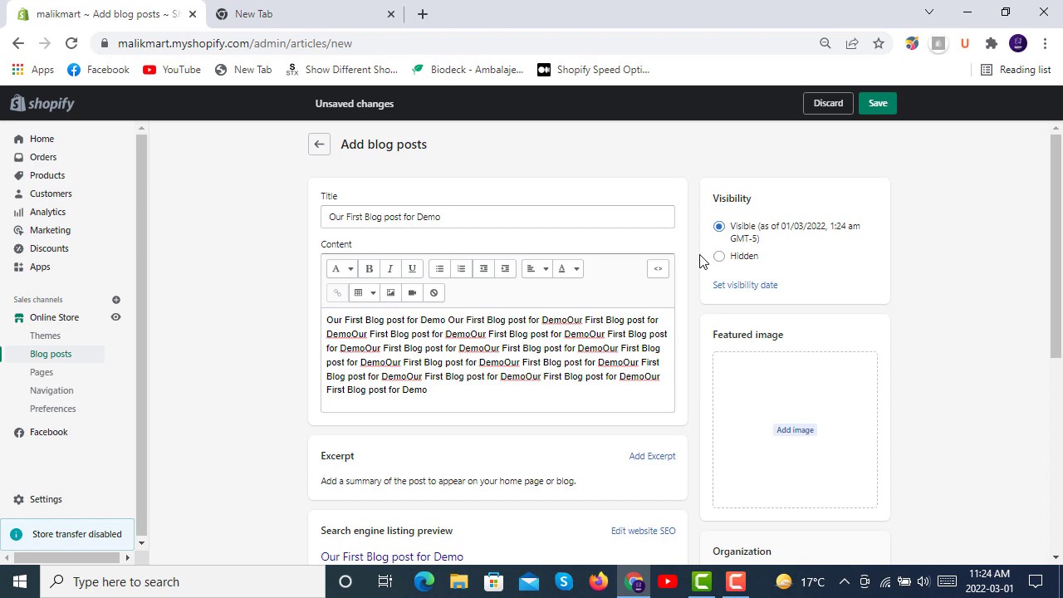
Add an excerpt to the post by copying roughly the first three and a half lines of its content.
{"action": "scroll", "coordinate": [702, 261], "scroll_direction": "down", "scroll_amount": 2}
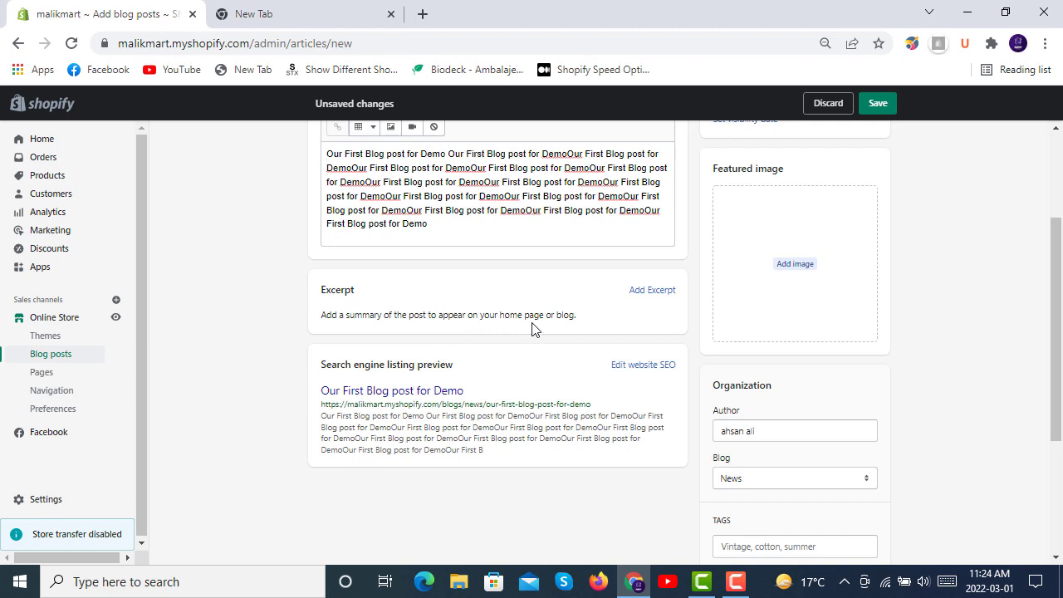
{"action": "left_click", "coordinate": [646, 294]}
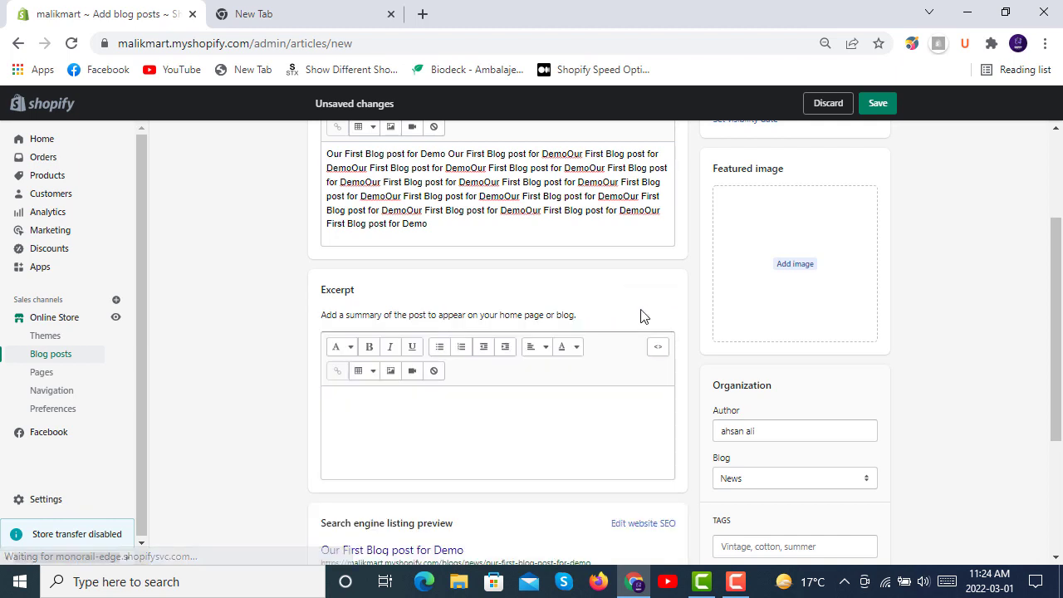
{"action": "scroll", "coordinate": [560, 272], "scroll_direction": "down", "scroll_amount": 1}
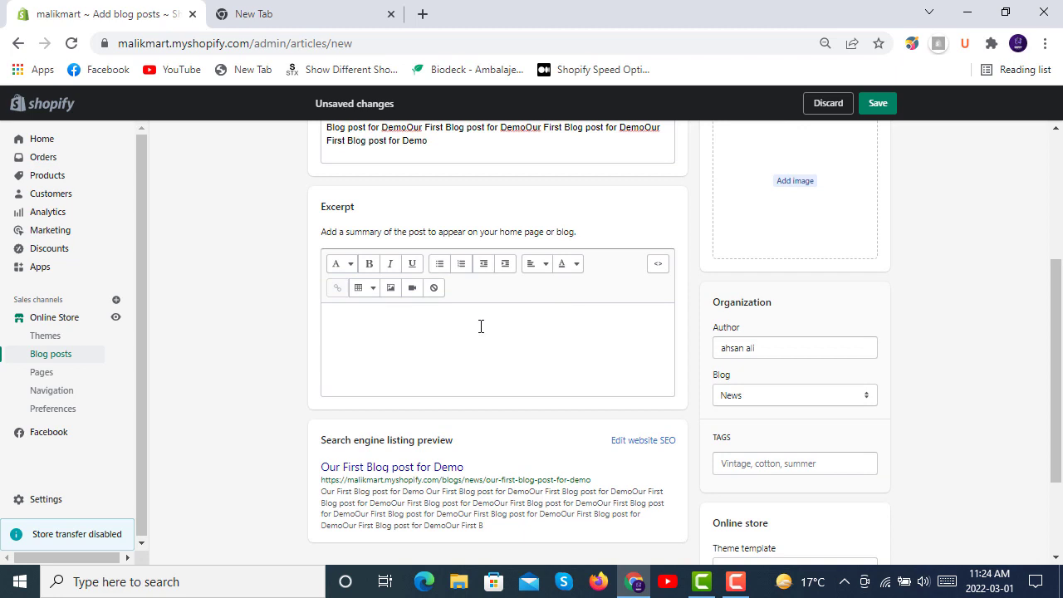
{"action": "scroll", "coordinate": [480, 326], "scroll_direction": "up", "scroll_amount": 1}
{"action": "left_click_drag", "start_coordinate": [450, 228], "coordinate": [291, 144]}
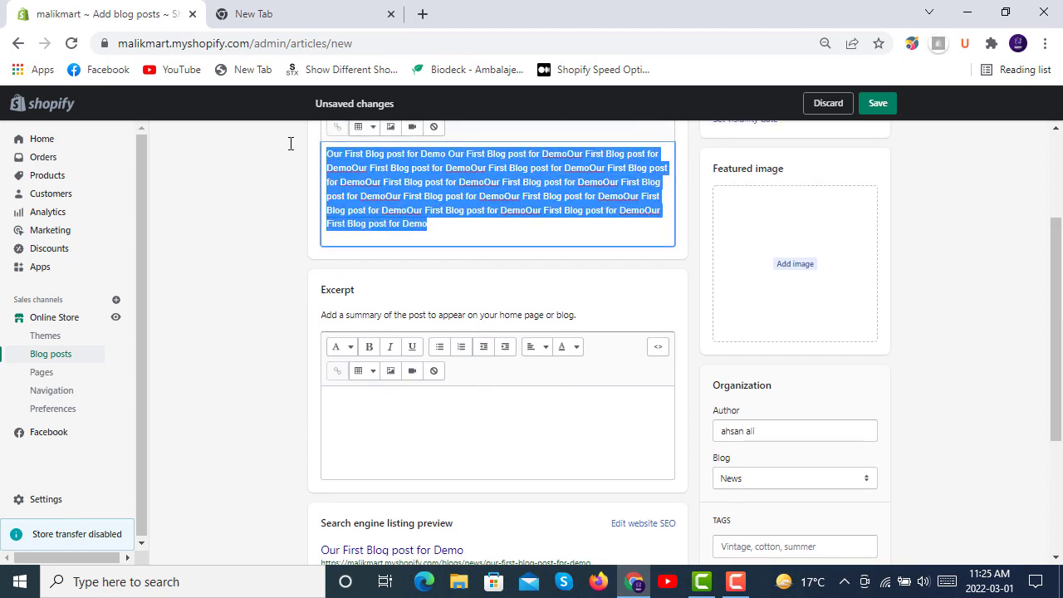
{"action": "left_click", "coordinate": [454, 182]}
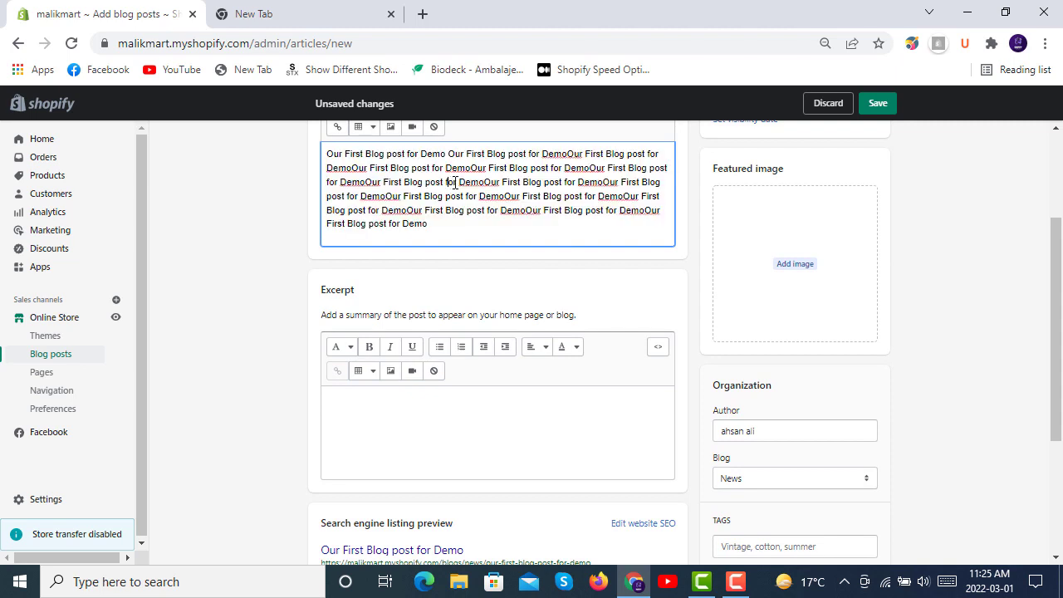
{"action": "left_click", "coordinate": [323, 152]}
{"action": "left_click_drag", "start_coordinate": [323, 152], "coordinate": [521, 198]}
{"action": "key", "text": "ctrl+c"}
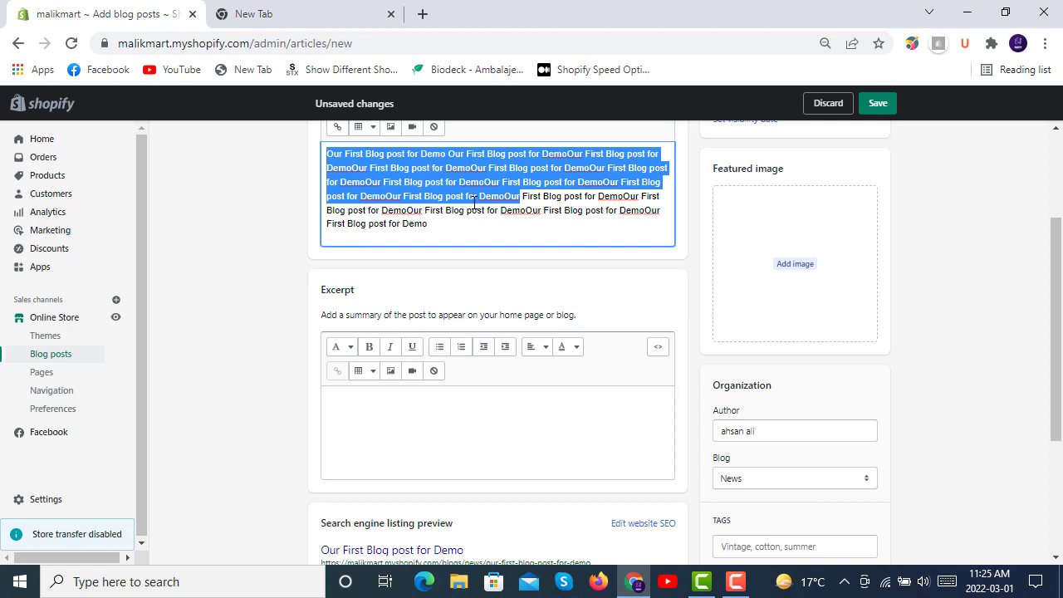
{"action": "left_click", "coordinate": [498, 400]}
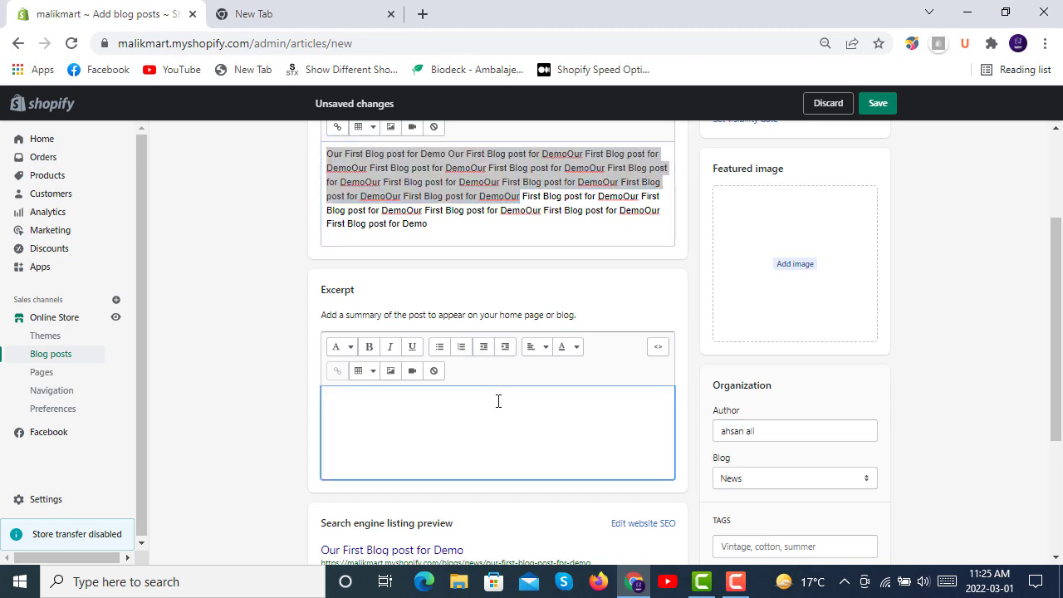
{"action": "key", "text": "ctrl+v"}
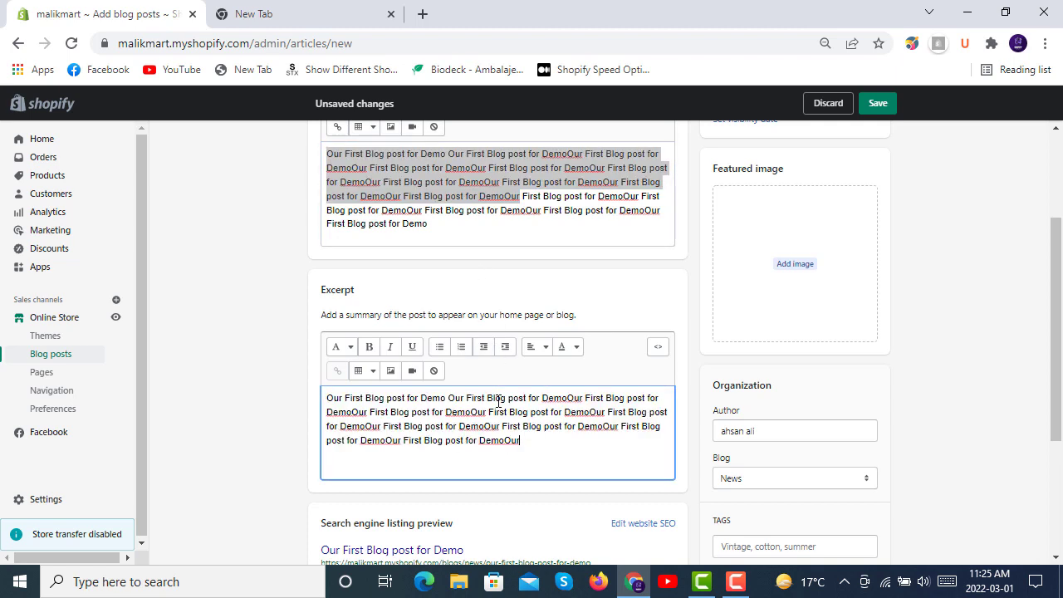
Upload Crave_Theme_First_Frame.png from the Crave Theme folder in projects on Local Disk (E:) as the post's featured image.
{"action": "left_click", "coordinate": [795, 267]}
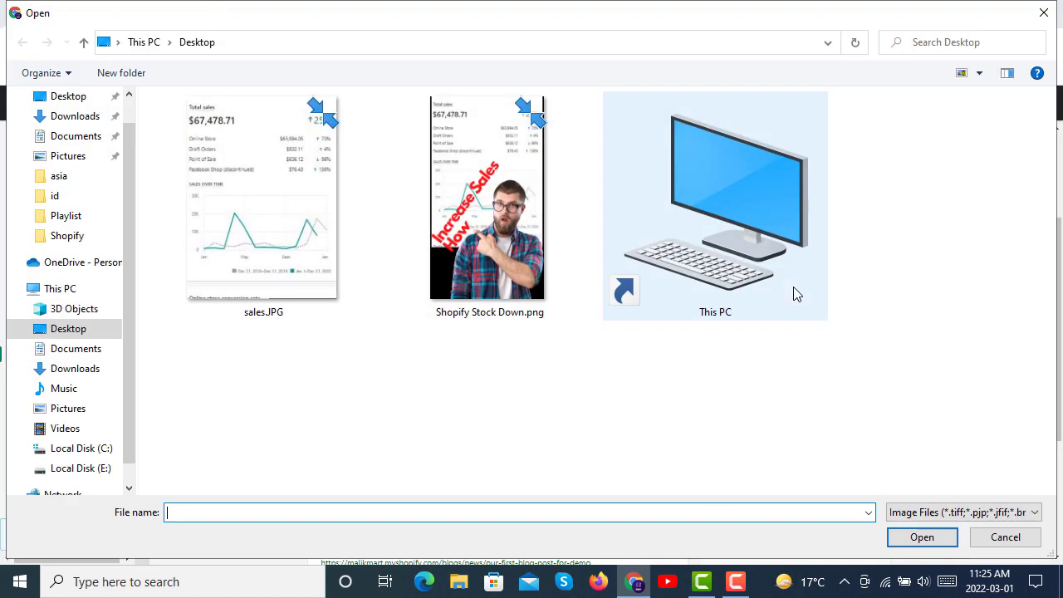
{"action": "left_click", "coordinate": [83, 43]}
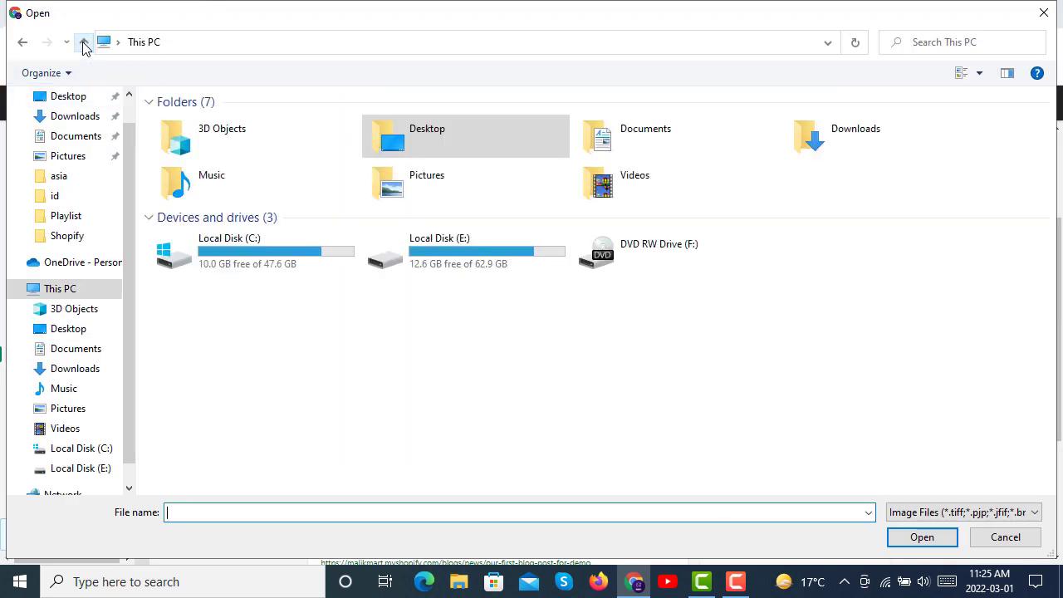
{"action": "double_click", "coordinate": [473, 247]}
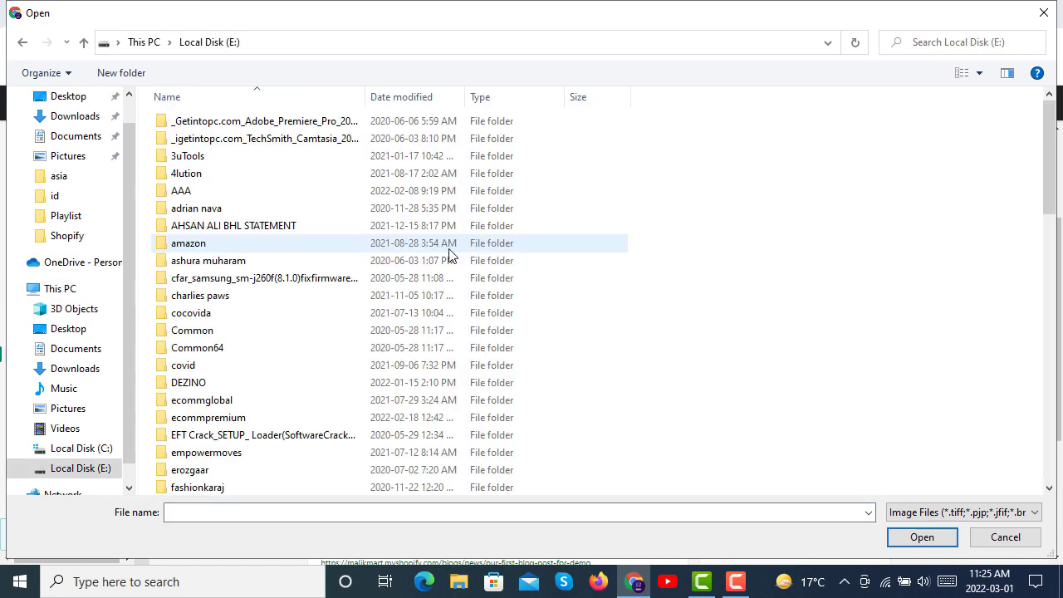
{"action": "scroll", "coordinate": [274, 287], "scroll_direction": "down", "scroll_amount": 6}
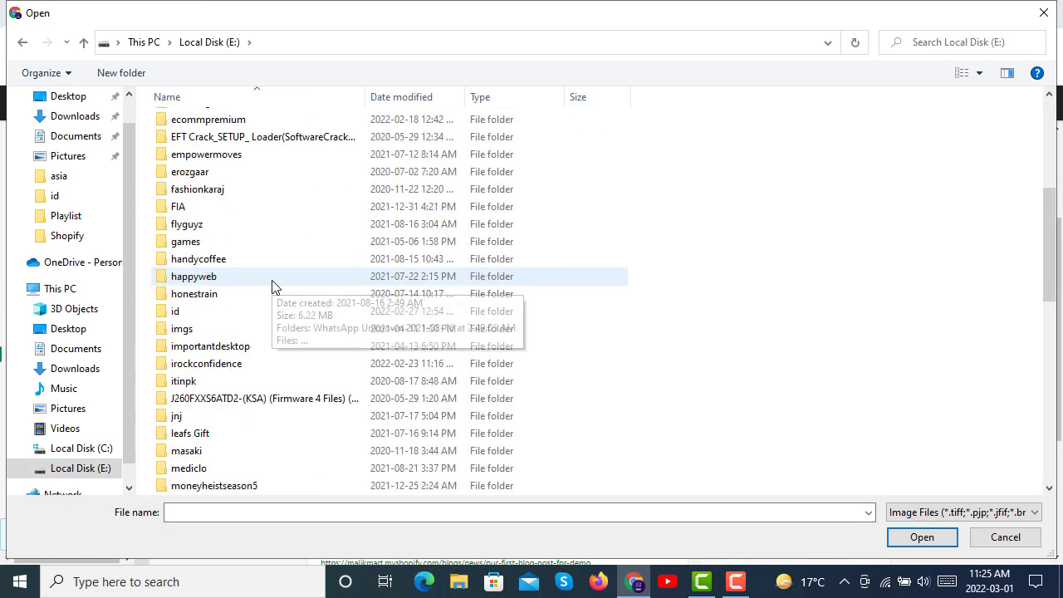
{"action": "scroll", "coordinate": [270, 282], "scroll_direction": "down", "scroll_amount": 6}
{"action": "double_click", "coordinate": [237, 368]}
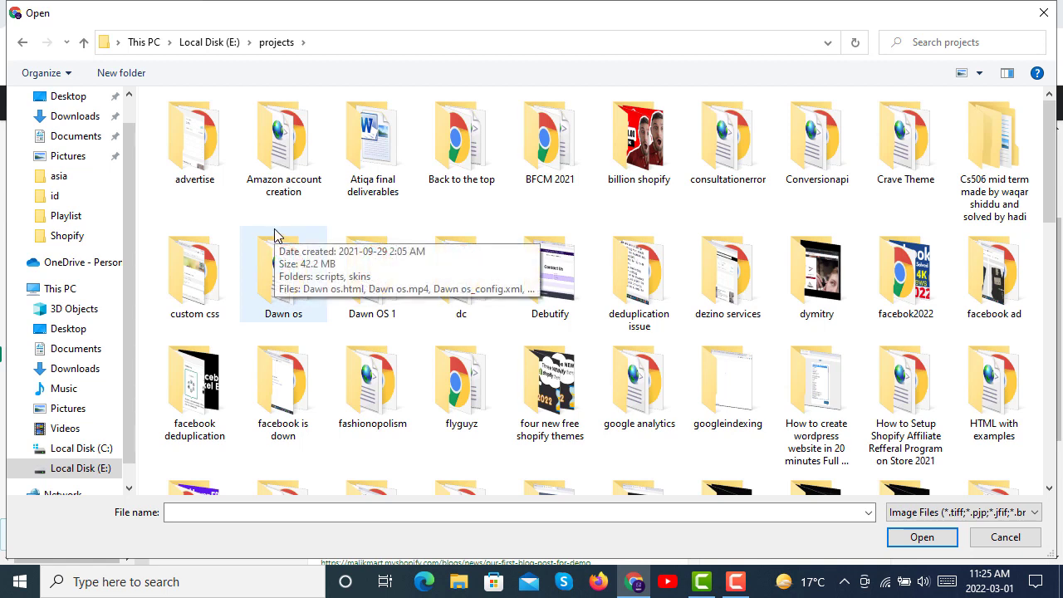
{"action": "double_click", "coordinate": [902, 145]}
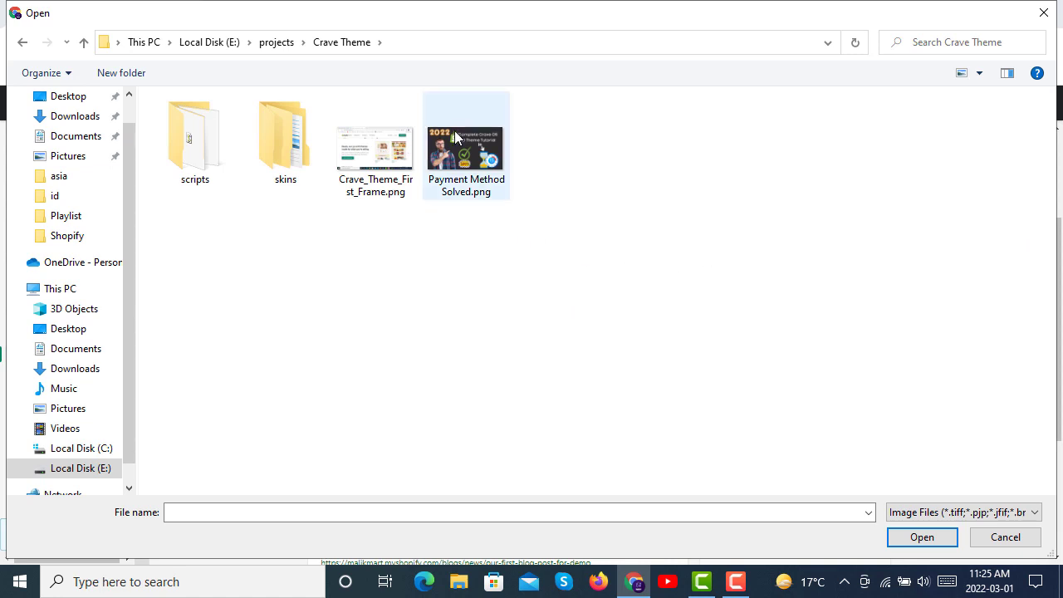
{"action": "double_click", "coordinate": [371, 147]}
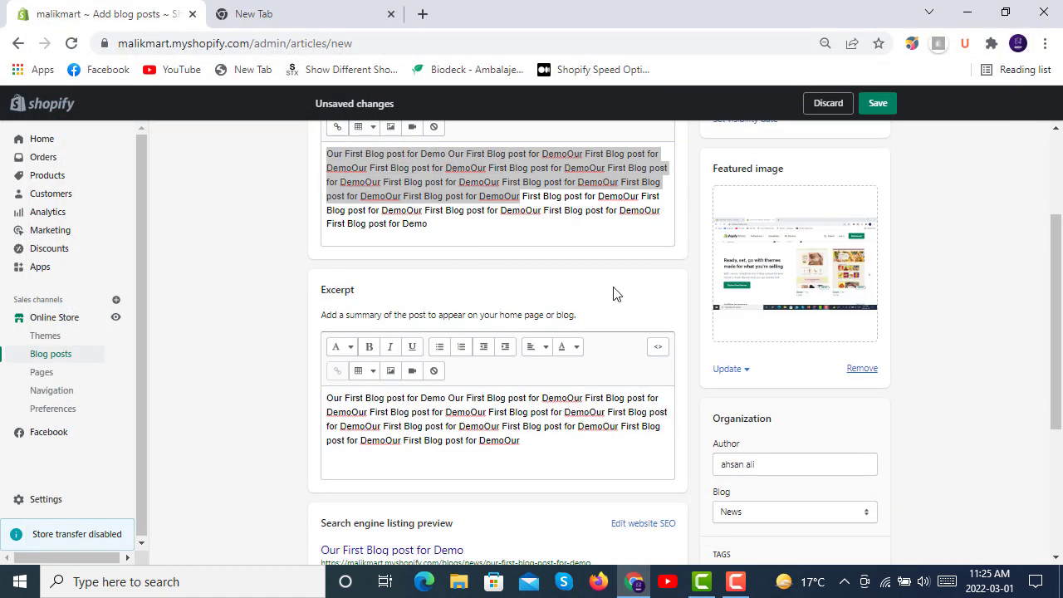
Examine which authors are available for the blog post.
{"action": "scroll", "coordinate": [696, 285], "scroll_direction": "down", "scroll_amount": 2}
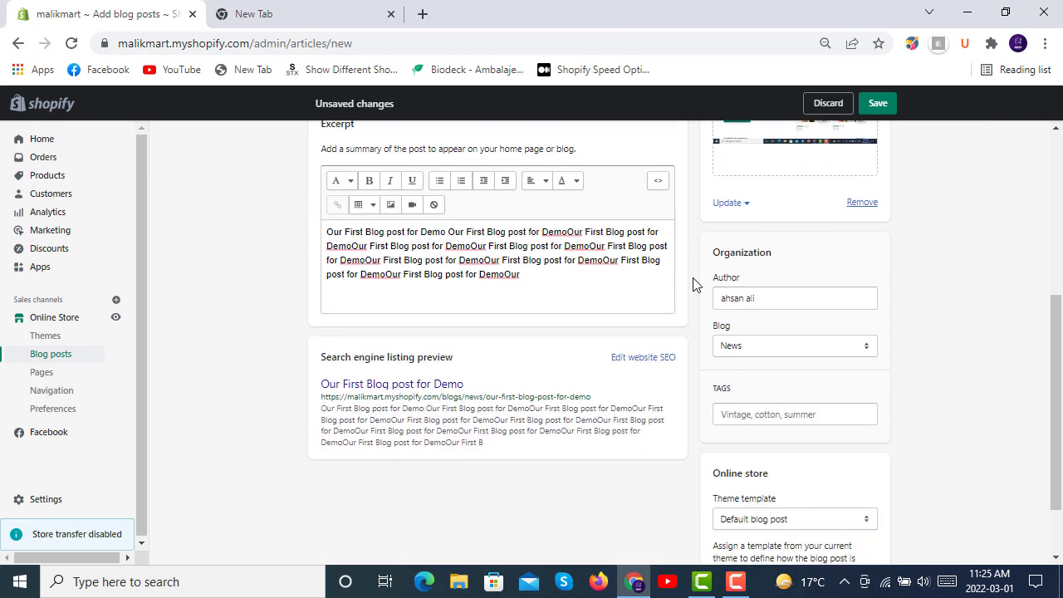
{"action": "left_click", "coordinate": [775, 297]}
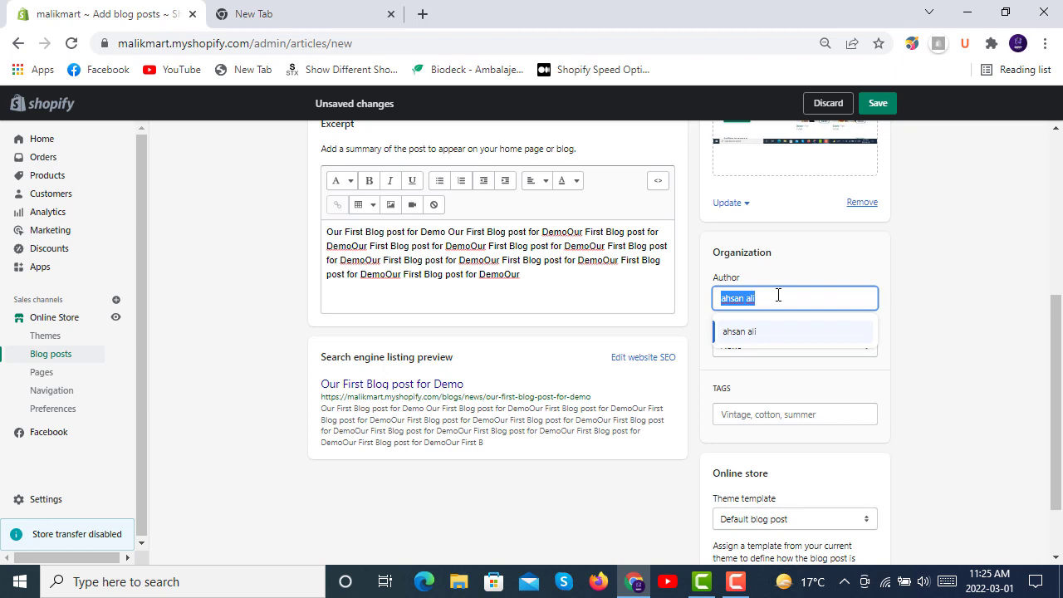
{"action": "left_click", "coordinate": [702, 291]}
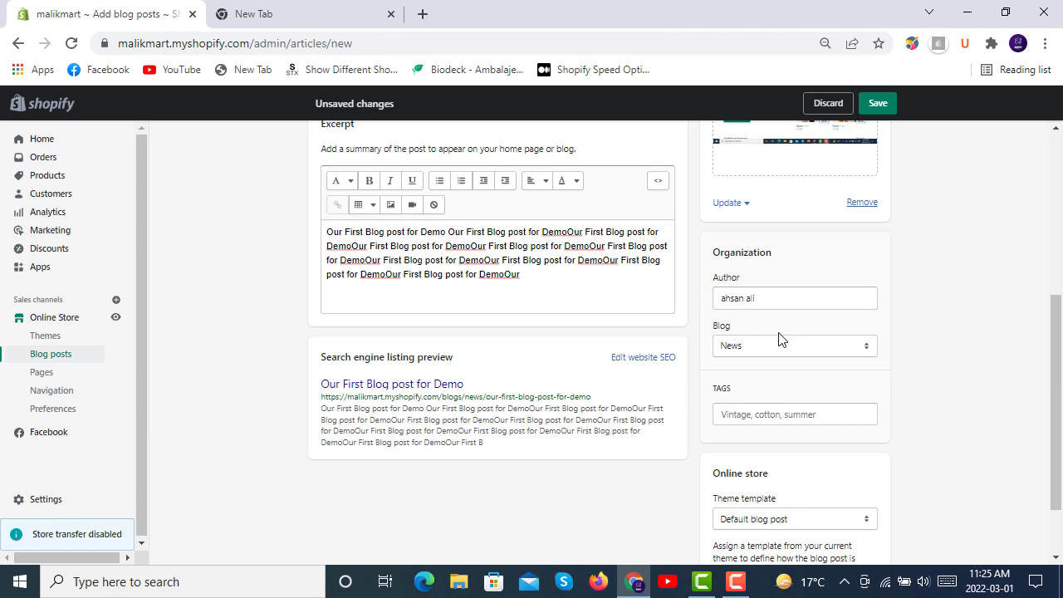
Try the option to create a new blog for the post, and assign the post back to the News blog.
{"action": "left_click", "coordinate": [754, 351]}
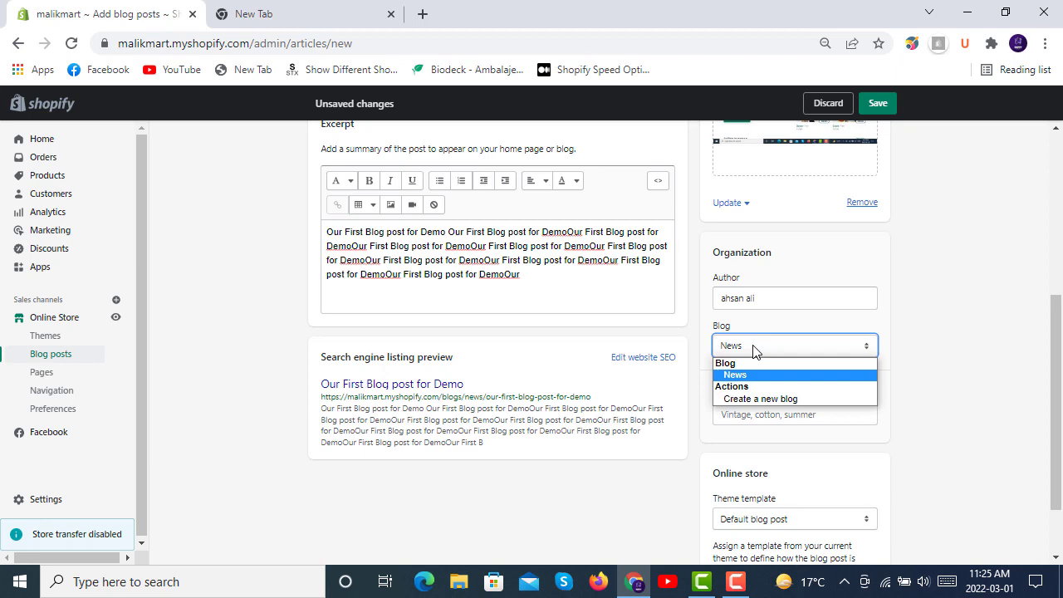
{"action": "left_click", "coordinate": [776, 400]}
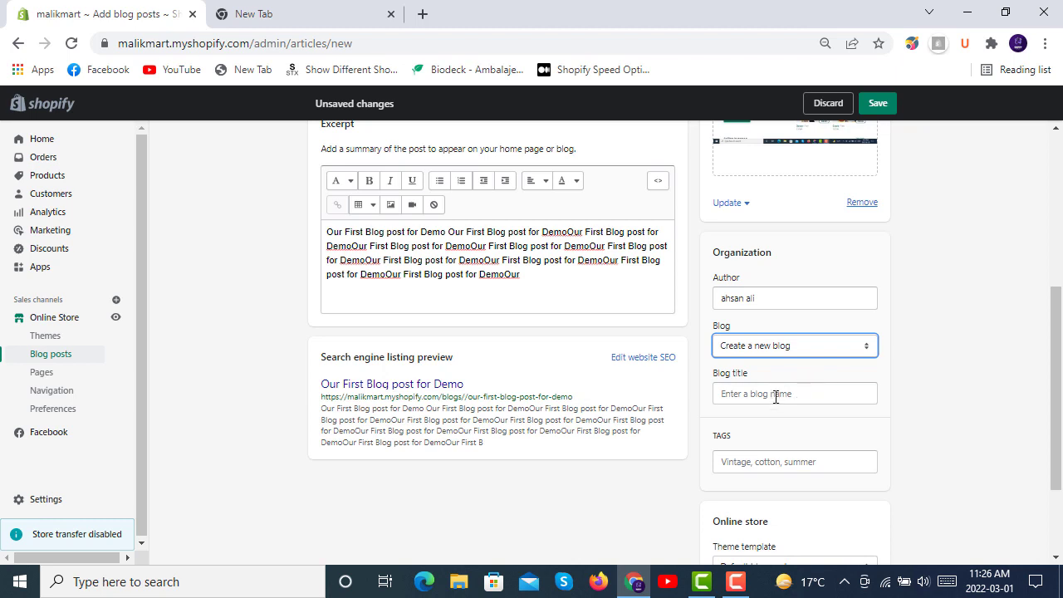
{"action": "left_click", "coordinate": [777, 349]}
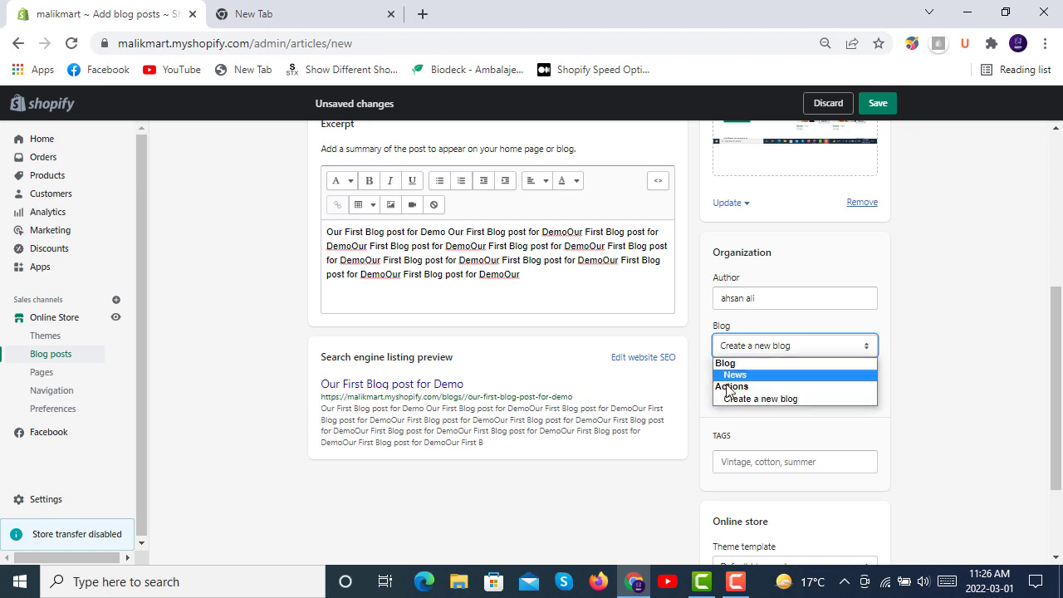
{"action": "left_click", "coordinate": [747, 375]}
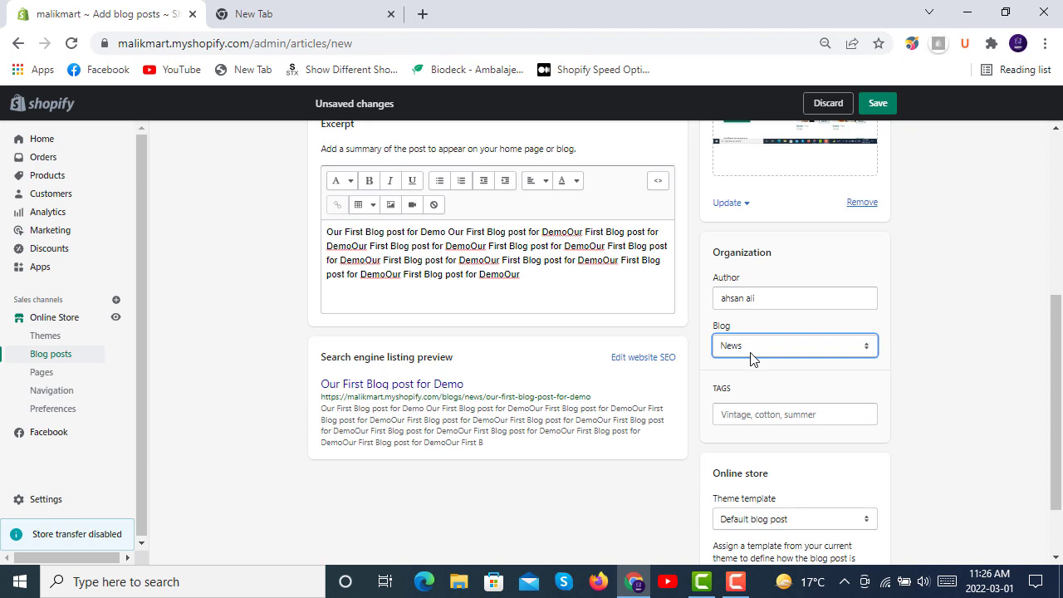
Enter "demo" as the blog post's tag, dismissing the chat notification that covers the field.
{"action": "left_click", "coordinate": [757, 414]}
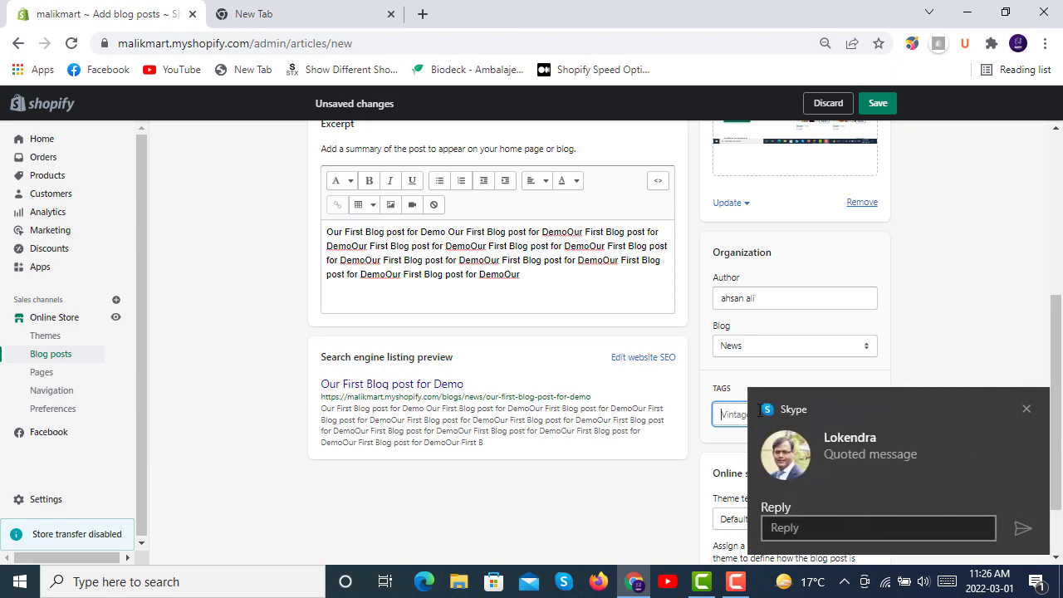
{"action": "left_click", "coordinate": [1026, 409]}
{"action": "left_click", "coordinate": [778, 417]}
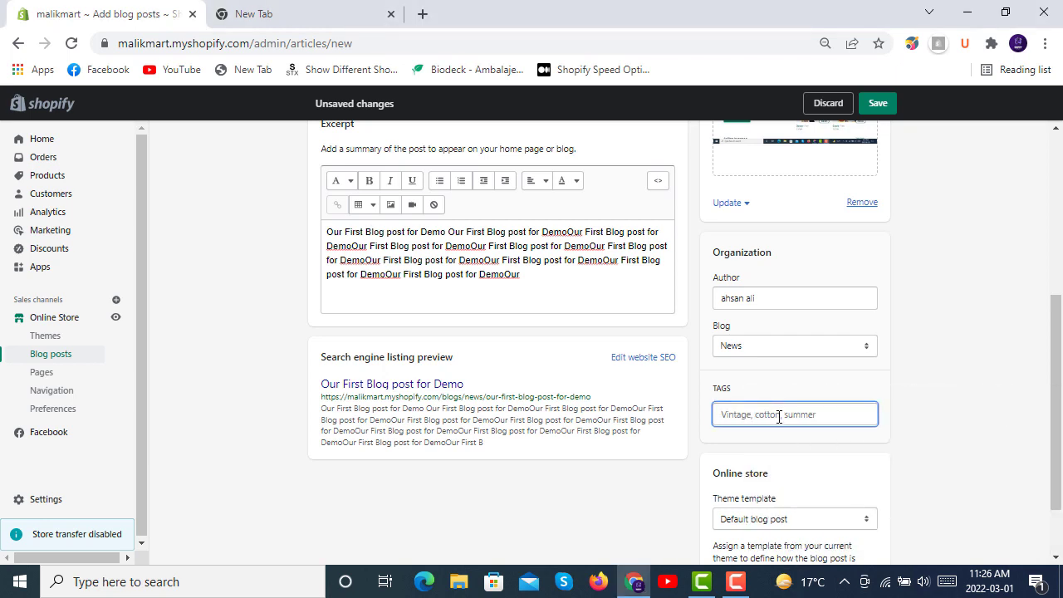
{"action": "type", "text": "demo"}
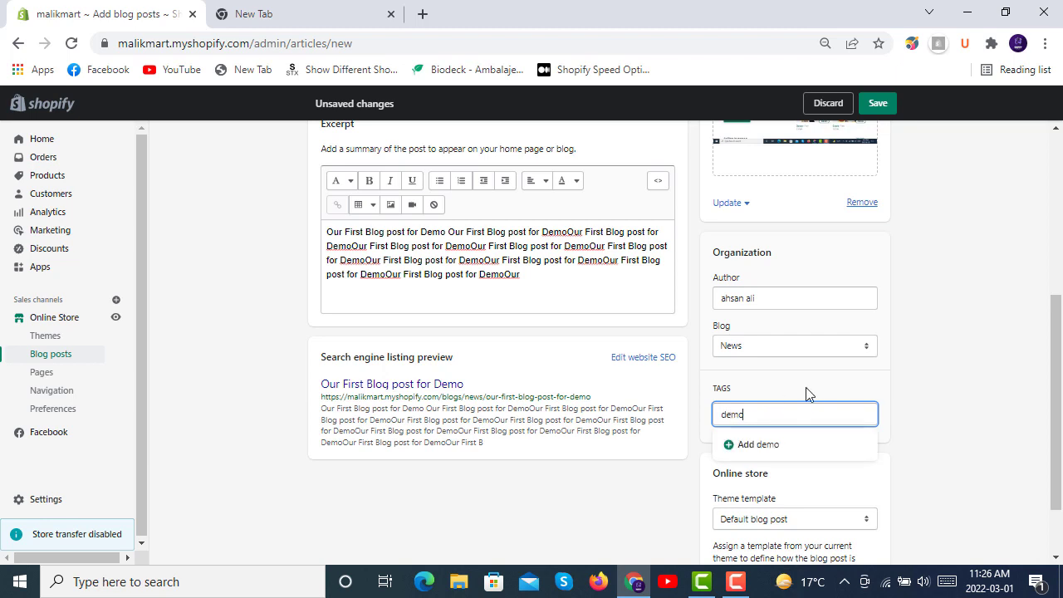
{"action": "left_click", "coordinate": [806, 389]}
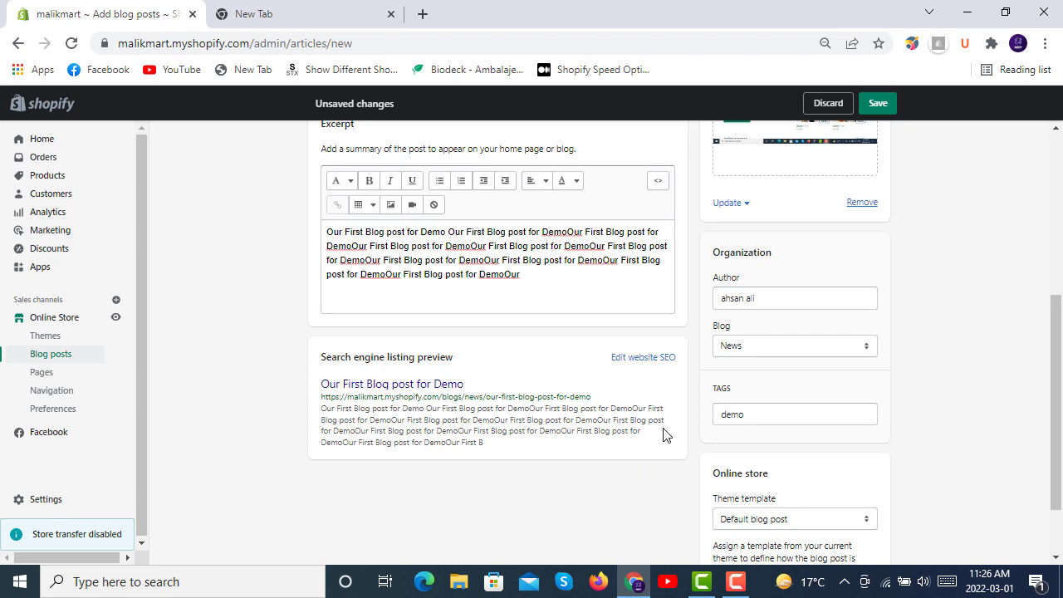
Keep the Default blog post theme template for the post and save it.
{"action": "scroll", "coordinate": [692, 393], "scroll_direction": "down", "scroll_amount": 1}
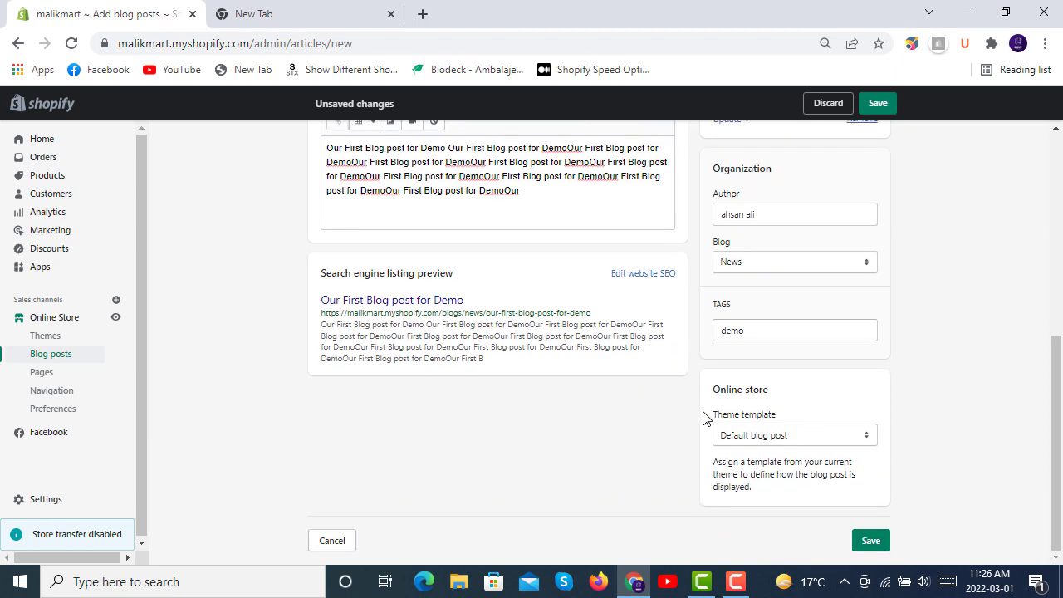
{"action": "left_click", "coordinate": [791, 439]}
{"action": "left_click", "coordinate": [791, 438]}
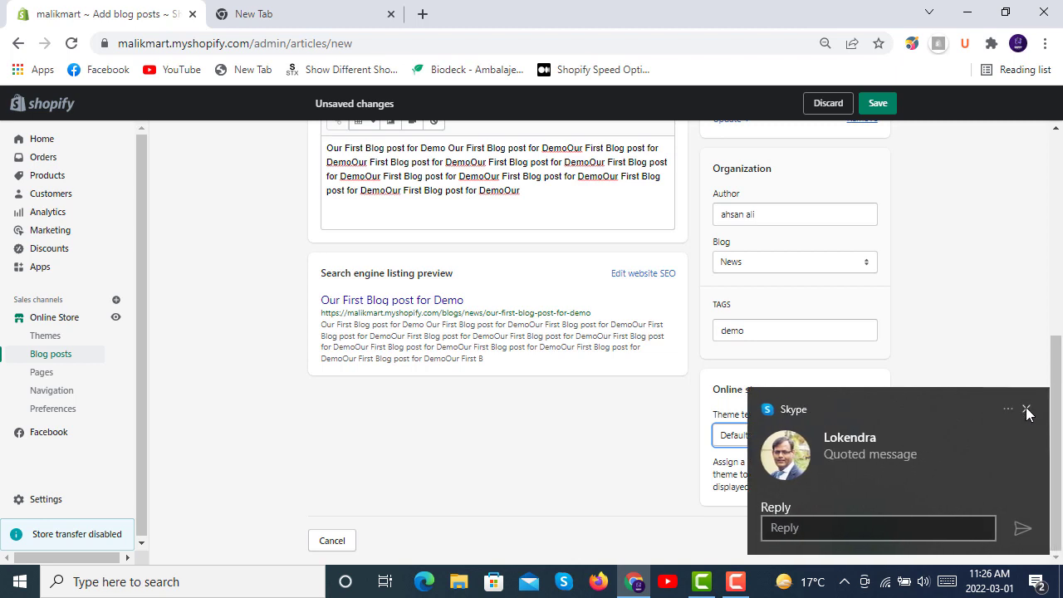
{"action": "left_click", "coordinate": [1027, 409]}
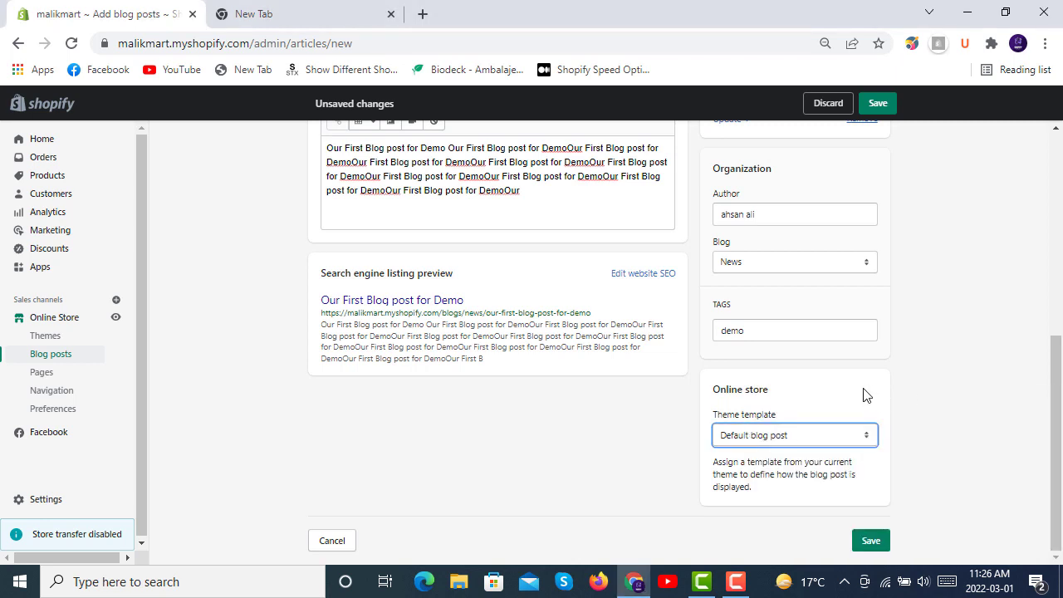
{"action": "left_click", "coordinate": [870, 542]}
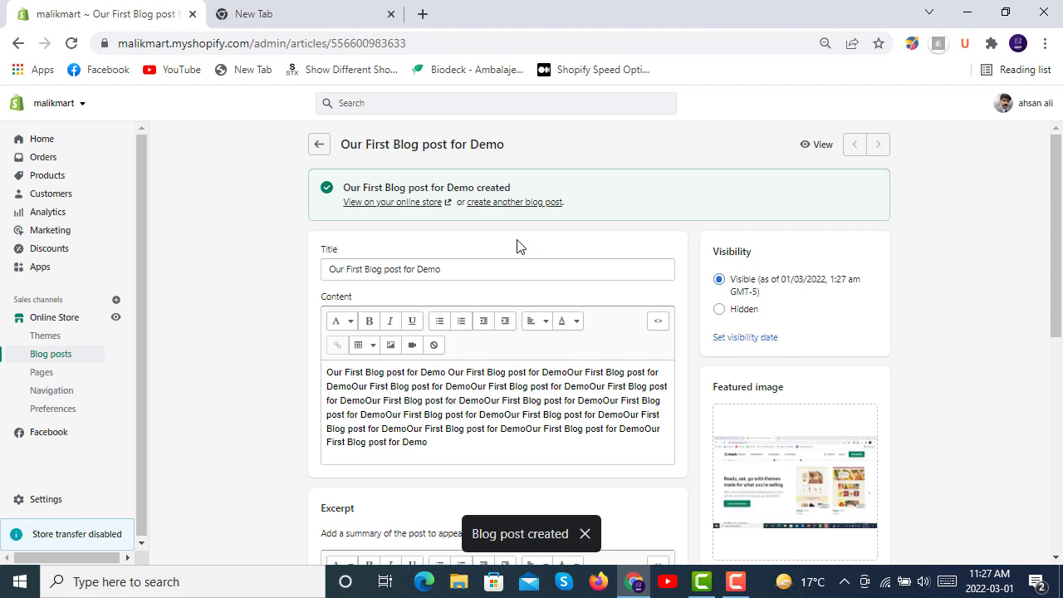
View the saved post on the online store and examine its URL handle, featured image, title, author line and content.
{"action": "left_click", "coordinate": [372, 202]}
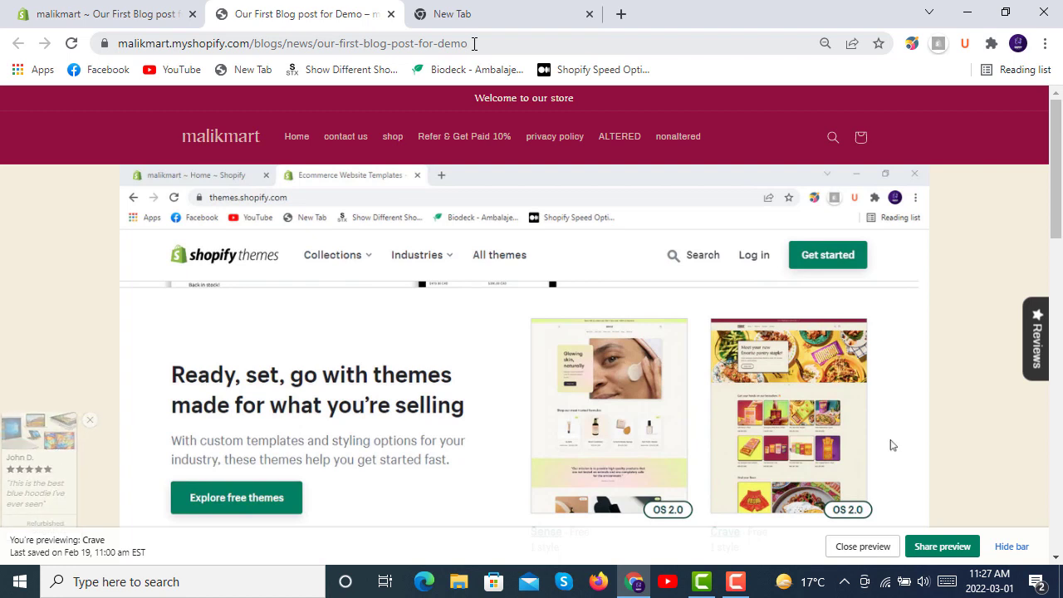
{"action": "left_click_drag", "start_coordinate": [473, 44], "coordinate": [320, 46]}
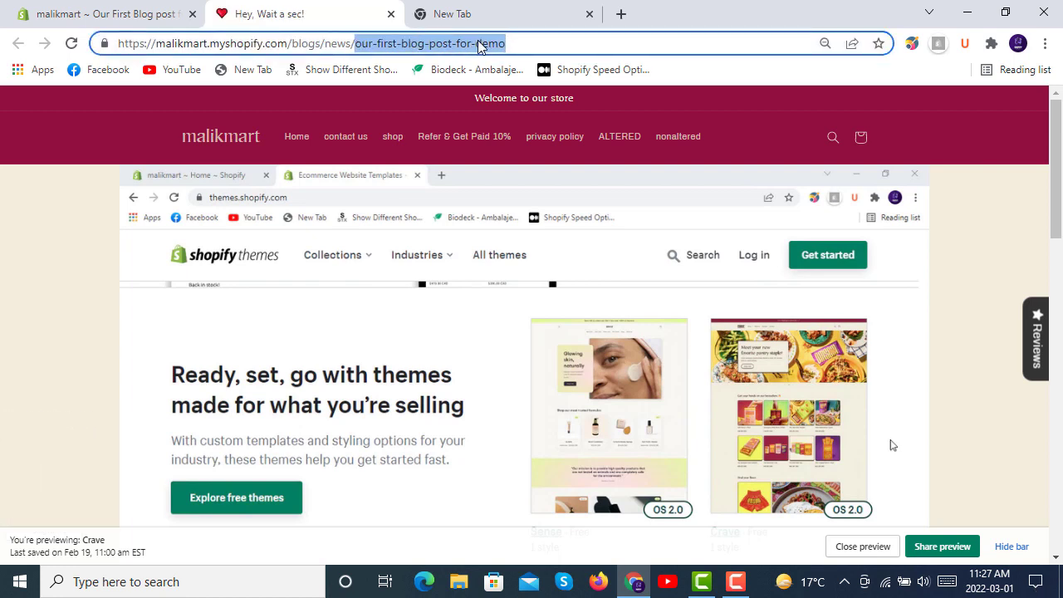
{"action": "left_click", "coordinate": [526, 42]}
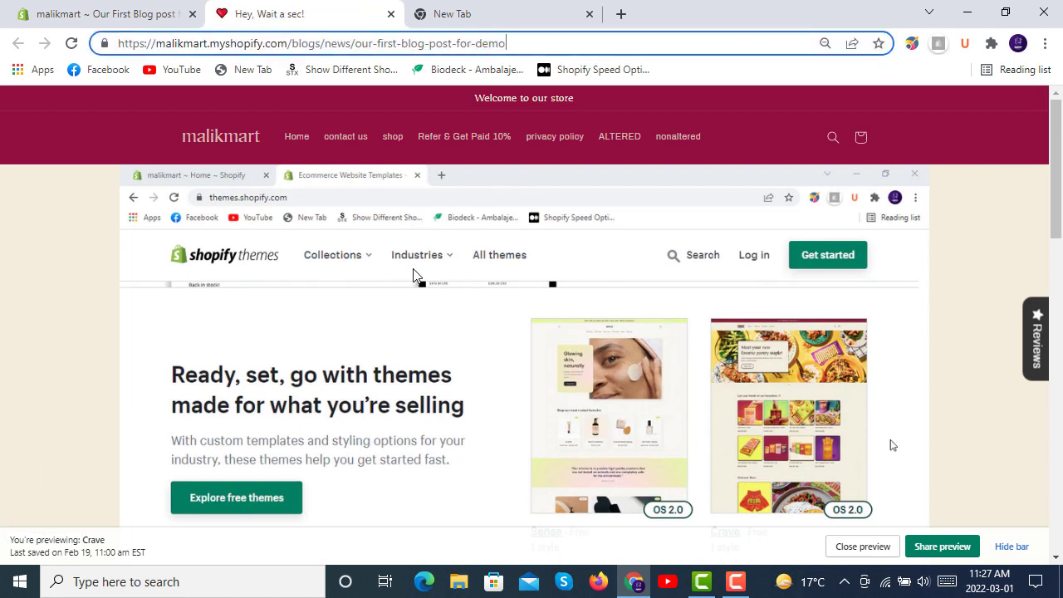
{"action": "scroll", "coordinate": [415, 274], "scroll_direction": "down", "scroll_amount": 2}
{"action": "scroll", "coordinate": [415, 274], "scroll_direction": "up", "scroll_amount": 2}
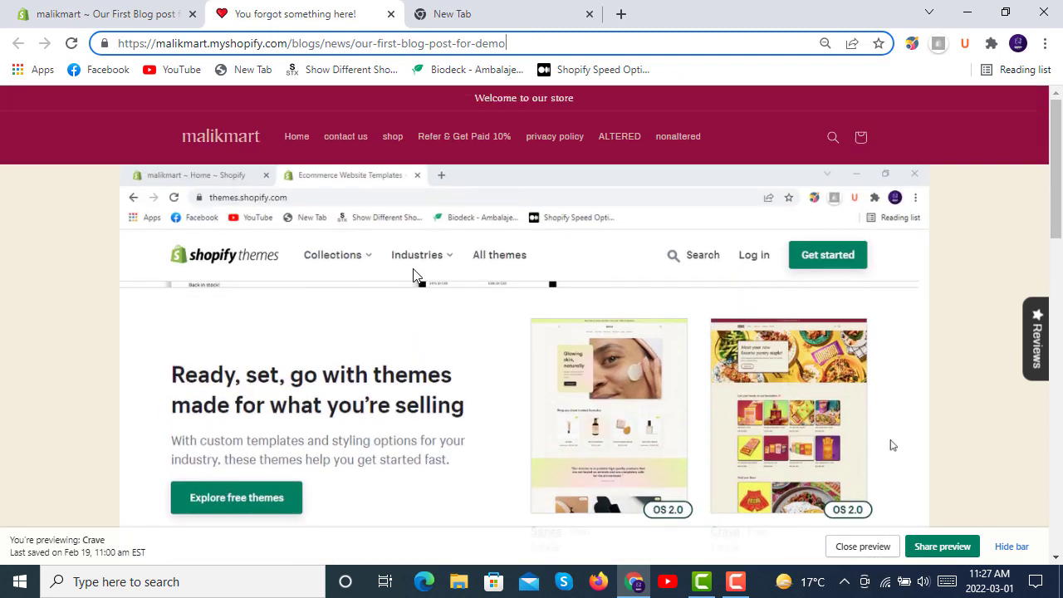
{"action": "scroll", "coordinate": [413, 274], "scroll_direction": "down", "scroll_amount": 3}
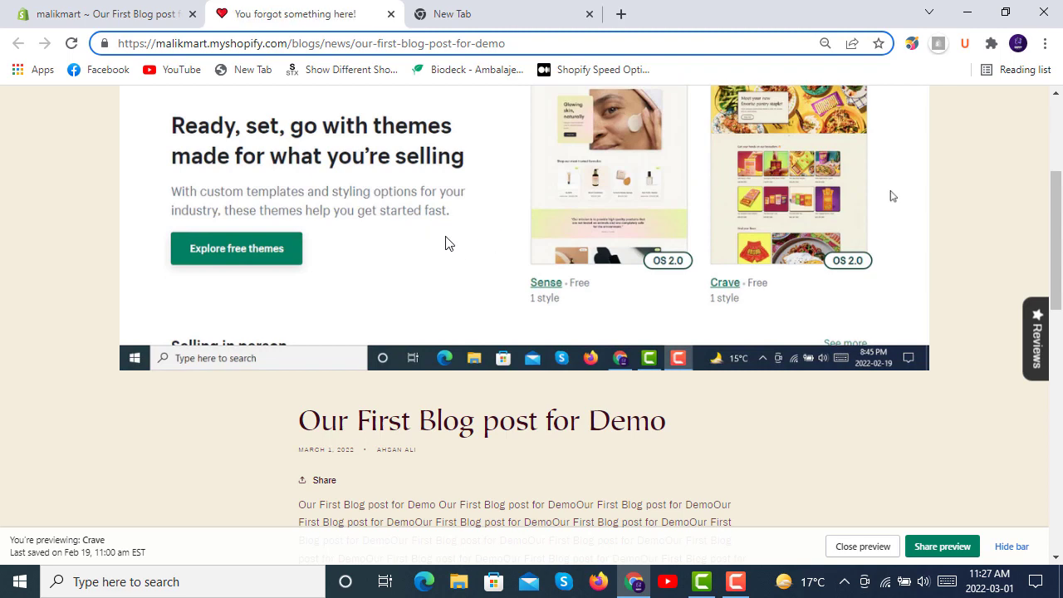
{"action": "scroll", "coordinate": [480, 237], "scroll_direction": "down", "scroll_amount": 3}
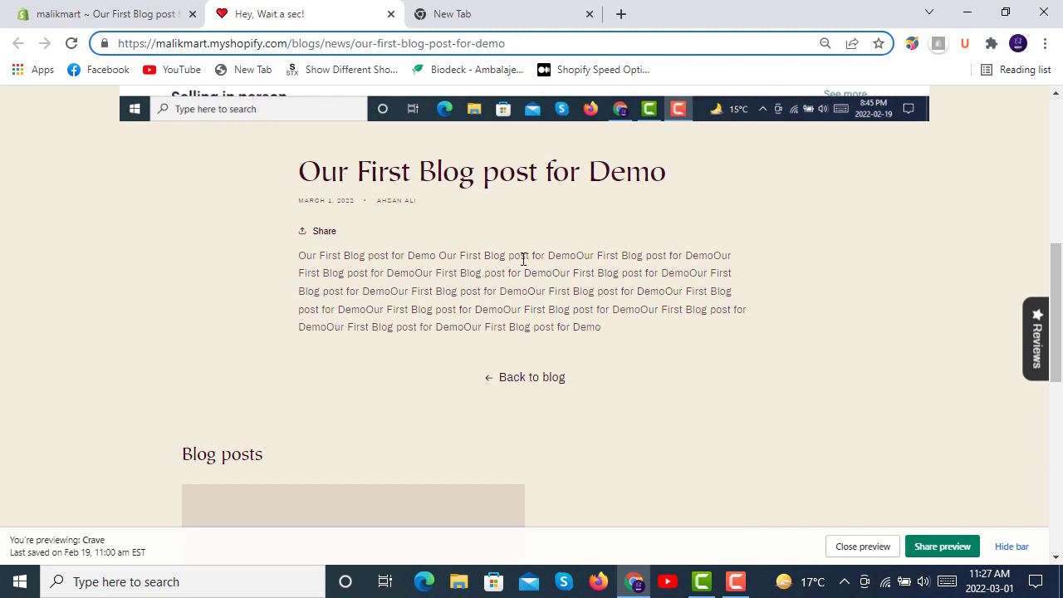
{"action": "scroll", "coordinate": [431, 268], "scroll_direction": "down", "scroll_amount": 2}
{"action": "scroll", "coordinate": [436, 265], "scroll_direction": "down", "scroll_amount": 3}
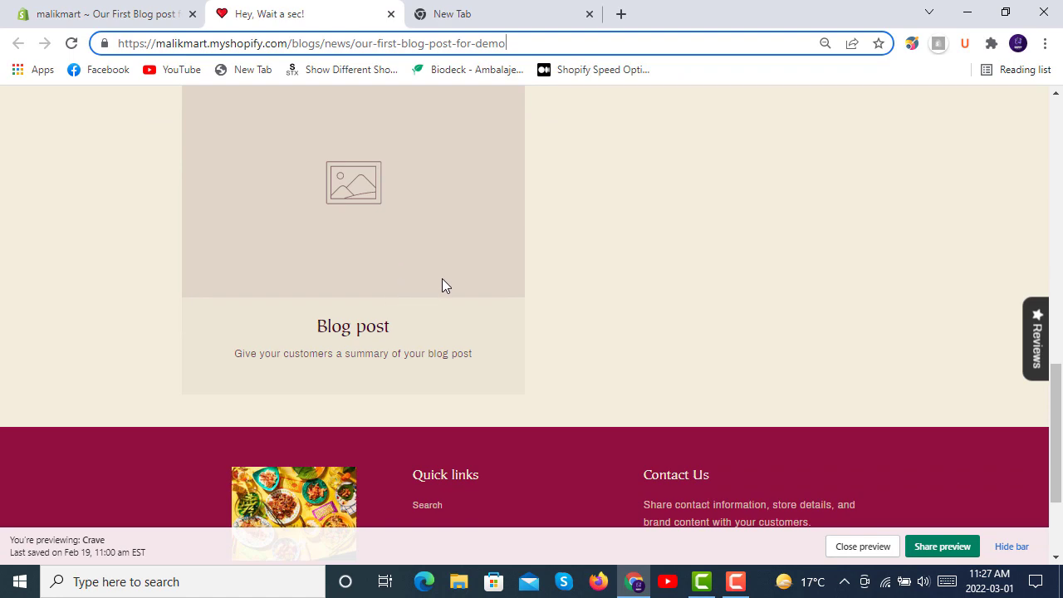
{"action": "scroll", "coordinate": [442, 282], "scroll_direction": "up", "scroll_amount": 4}
{"action": "scroll", "coordinate": [447, 240], "scroll_direction": "up", "scroll_amount": 5}
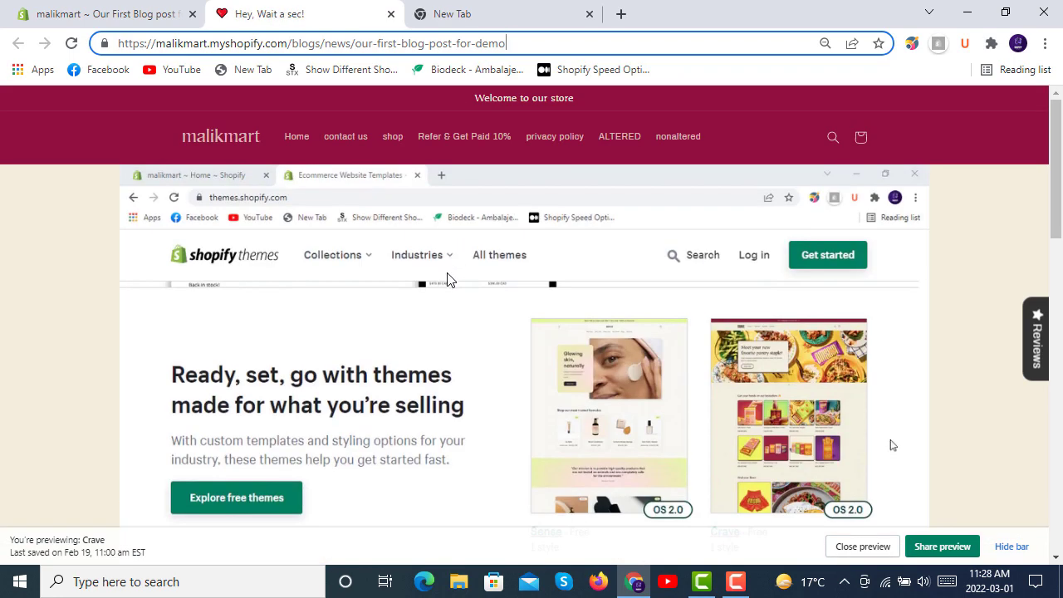
{"action": "scroll", "coordinate": [452, 324], "scroll_direction": "down", "scroll_amount": 5}
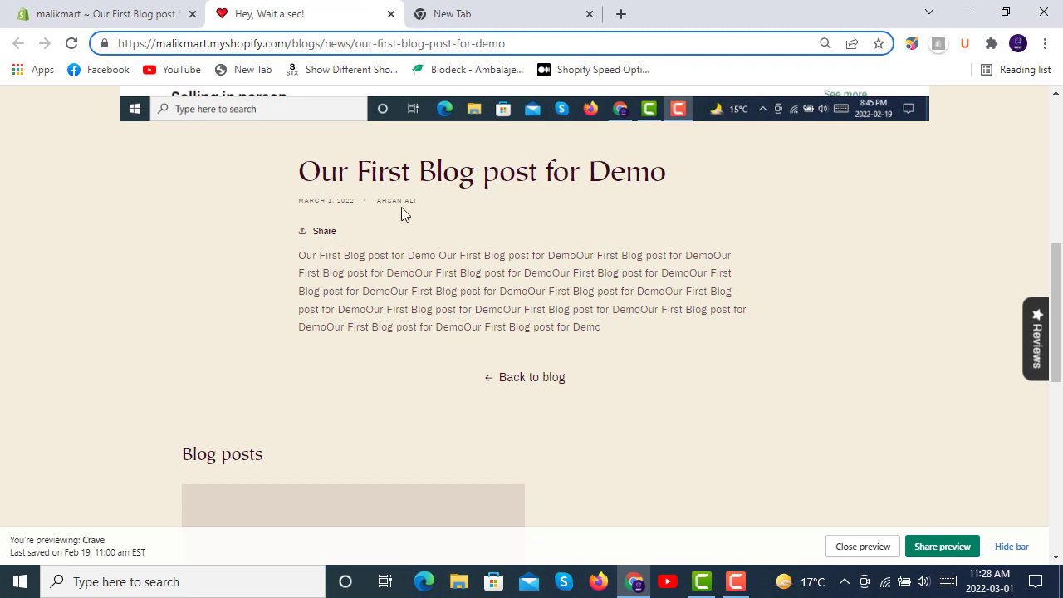
{"action": "scroll", "coordinate": [452, 254], "scroll_direction": "up", "scroll_amount": 5}
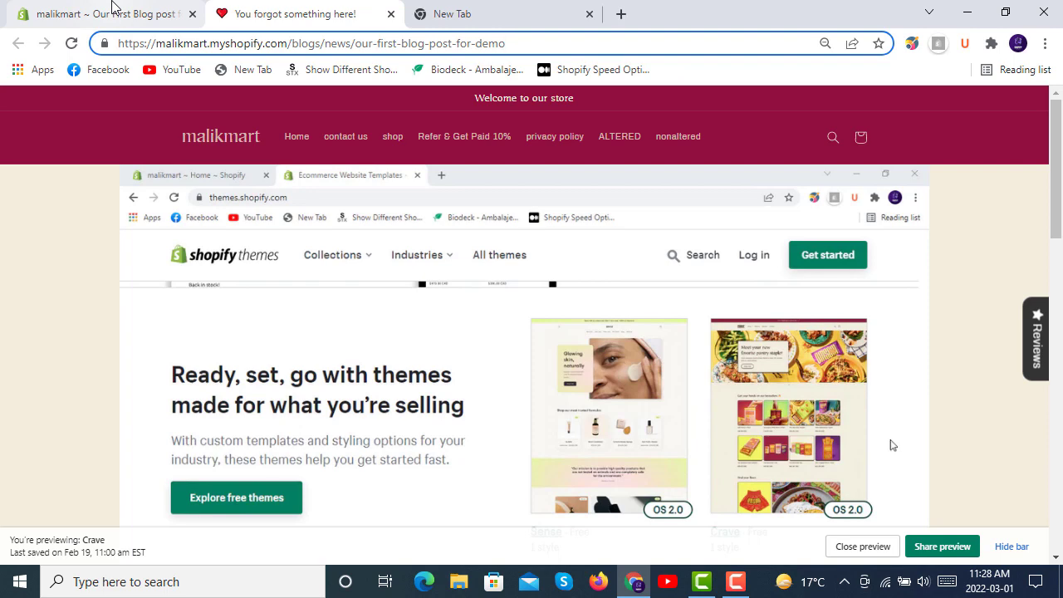
Review the saved post's details in the store admin and return to the list of blog posts.
{"action": "left_click", "coordinate": [108, 13]}
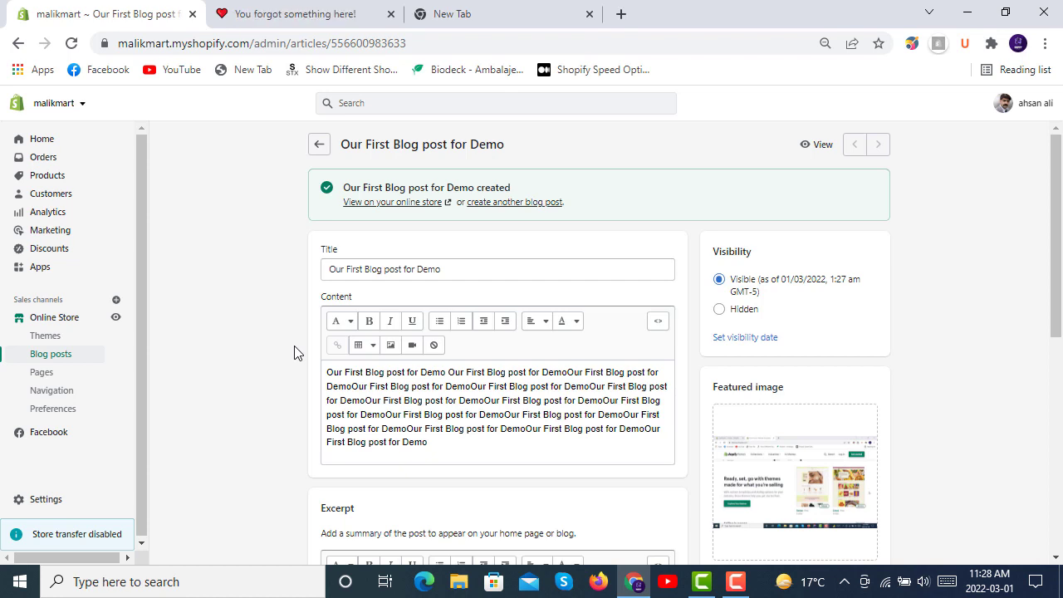
{"action": "scroll", "coordinate": [298, 326], "scroll_direction": "down", "scroll_amount": 4}
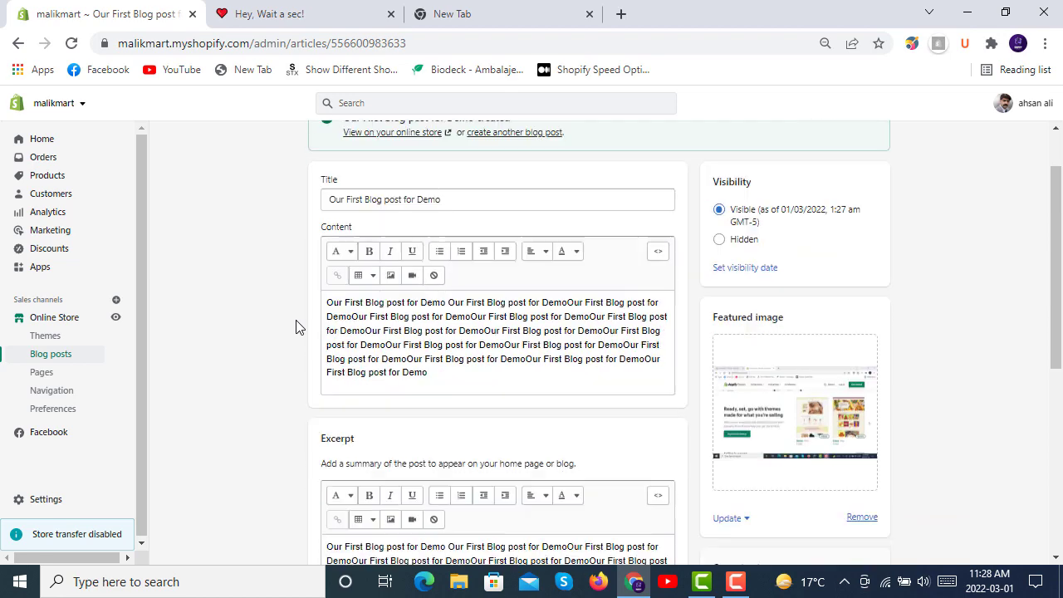
{"action": "scroll", "coordinate": [297, 327], "scroll_direction": "down", "scroll_amount": 2}
{"action": "scroll", "coordinate": [298, 326], "scroll_direction": "up", "scroll_amount": 6}
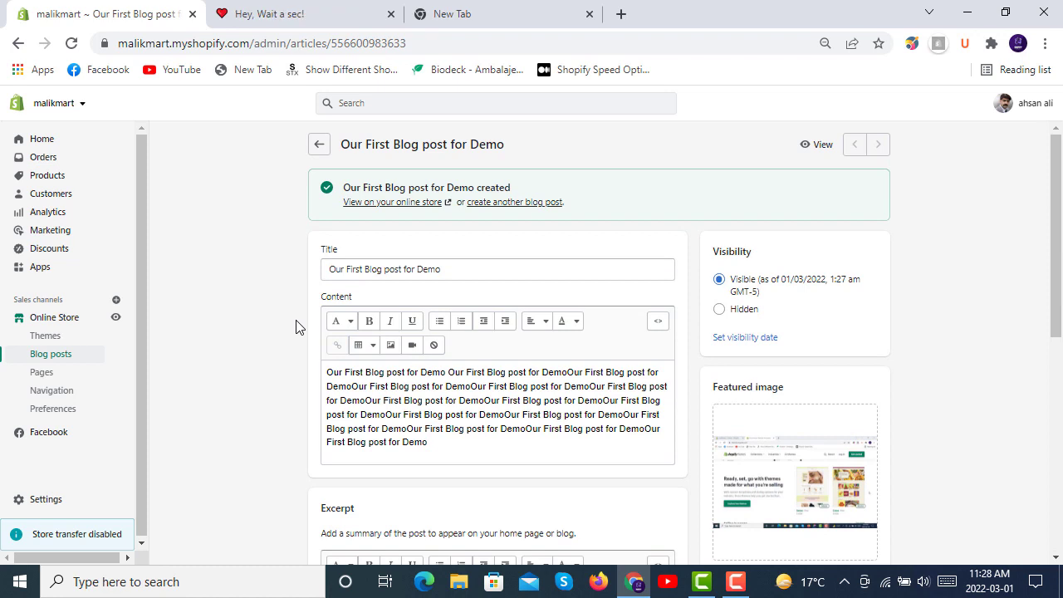
{"action": "left_click", "coordinate": [318, 143]}
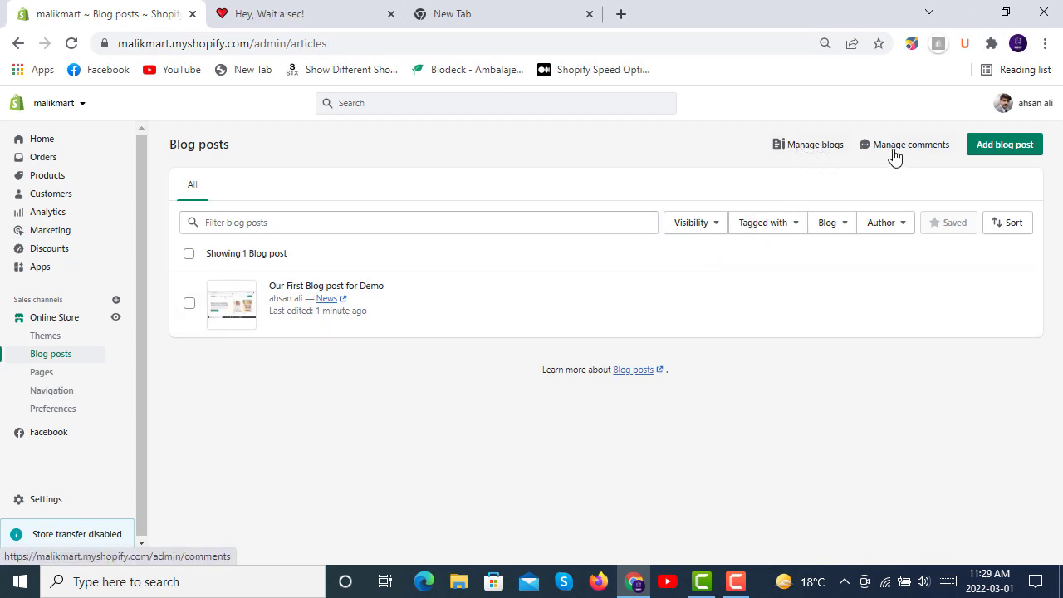
Examine the title, comment and theme template settings for adding a new blog, and discard the blank blog.
{"action": "left_click", "coordinate": [808, 156]}
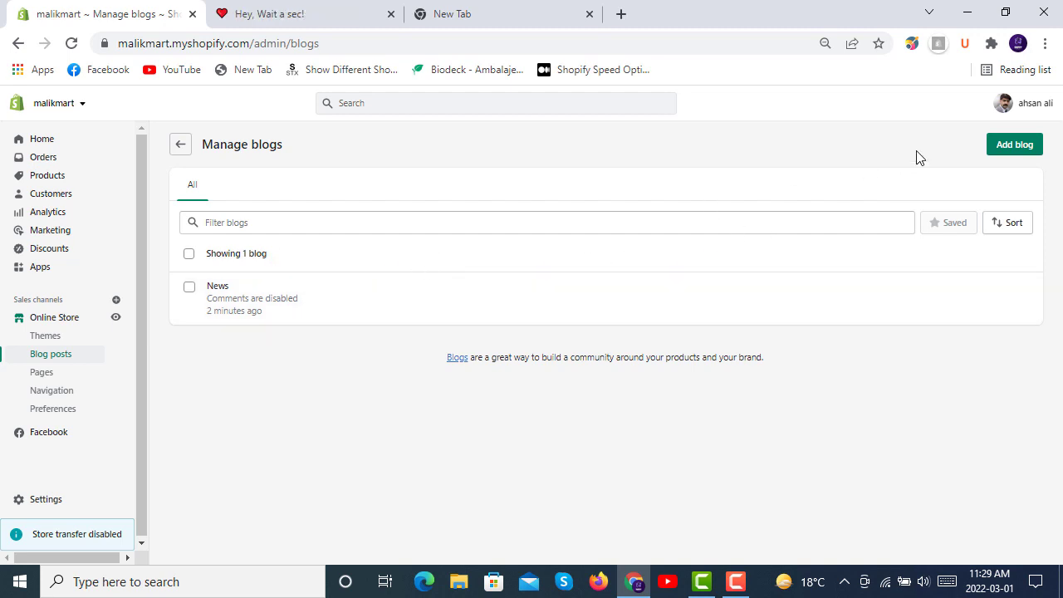
{"action": "left_click", "coordinate": [1012, 151]}
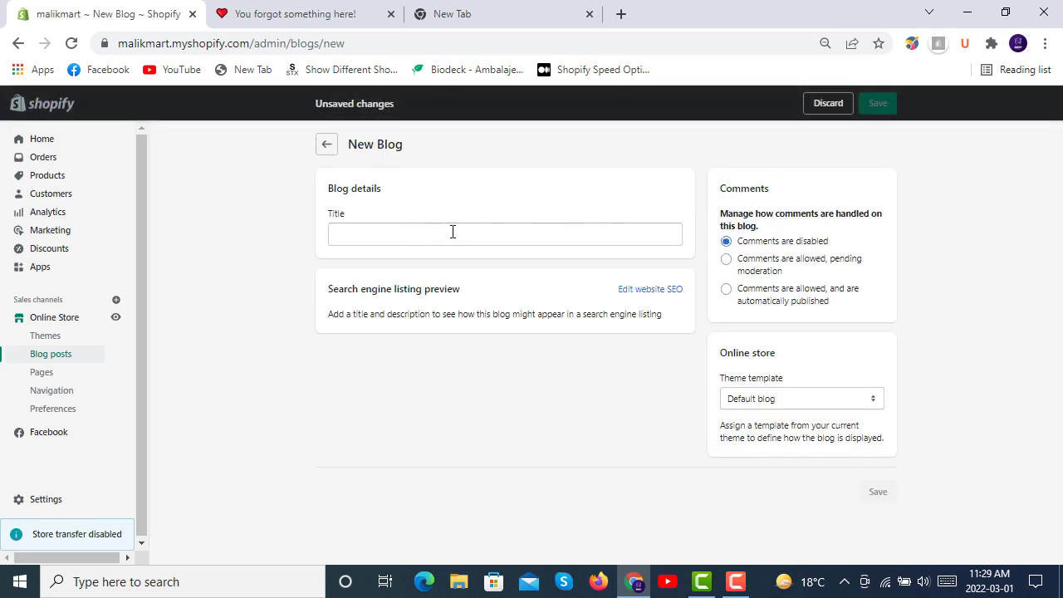
{"action": "left_click", "coordinate": [453, 231]}
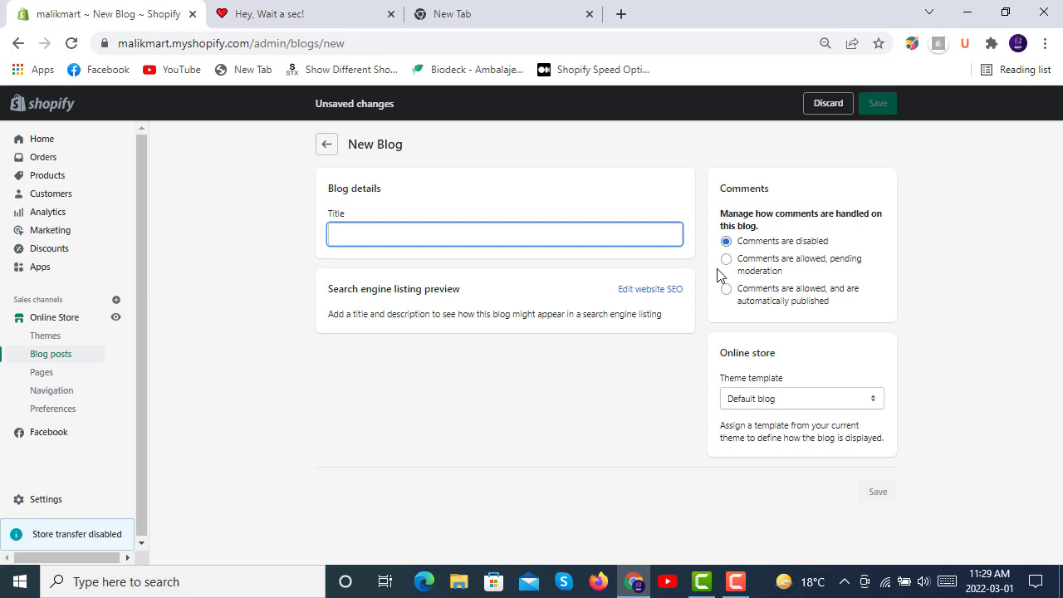
{"action": "left_click", "coordinate": [825, 104]}
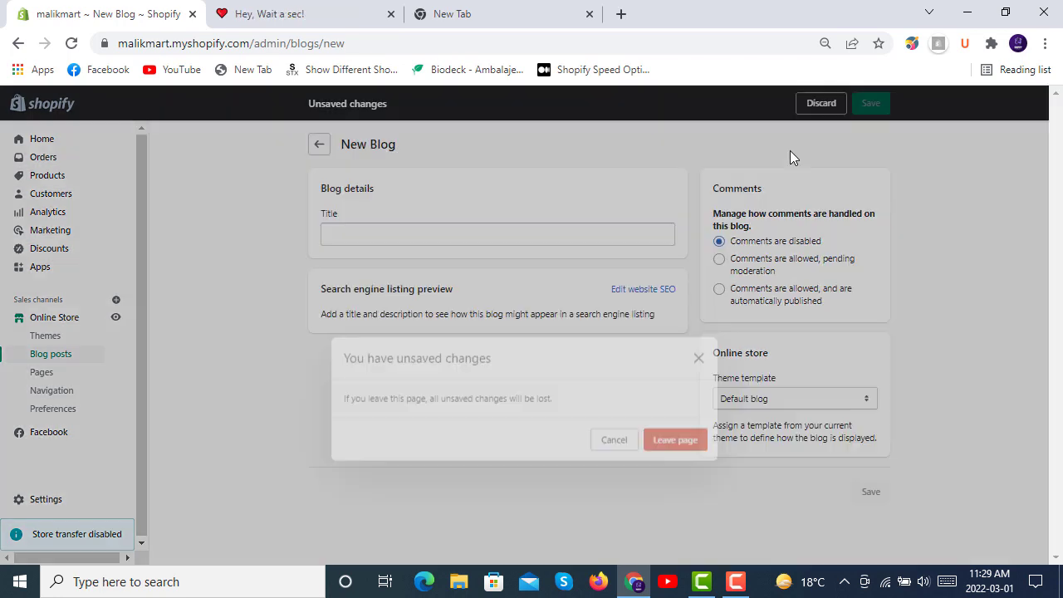
{"action": "left_click", "coordinate": [688, 370]}
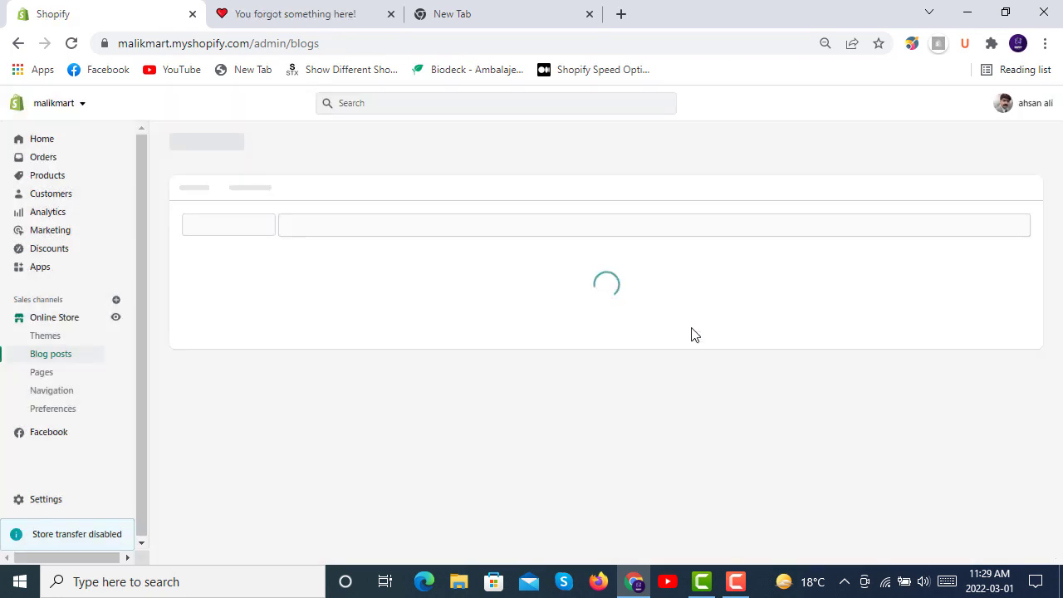
Return to the blog posts list and open the comment management page.
{"action": "left_click", "coordinate": [182, 149]}
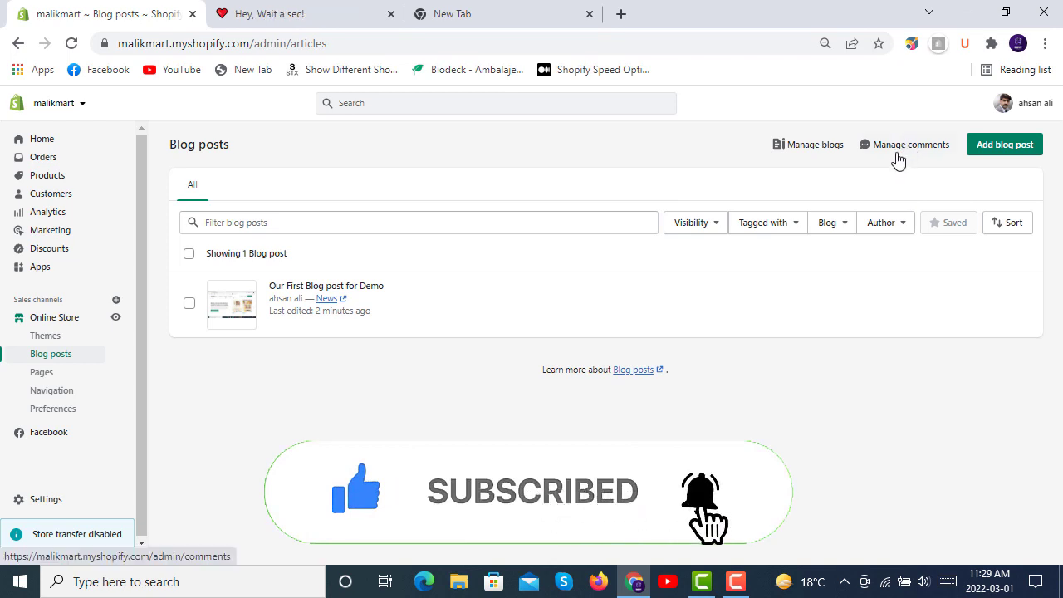
{"action": "left_click", "coordinate": [899, 161]}
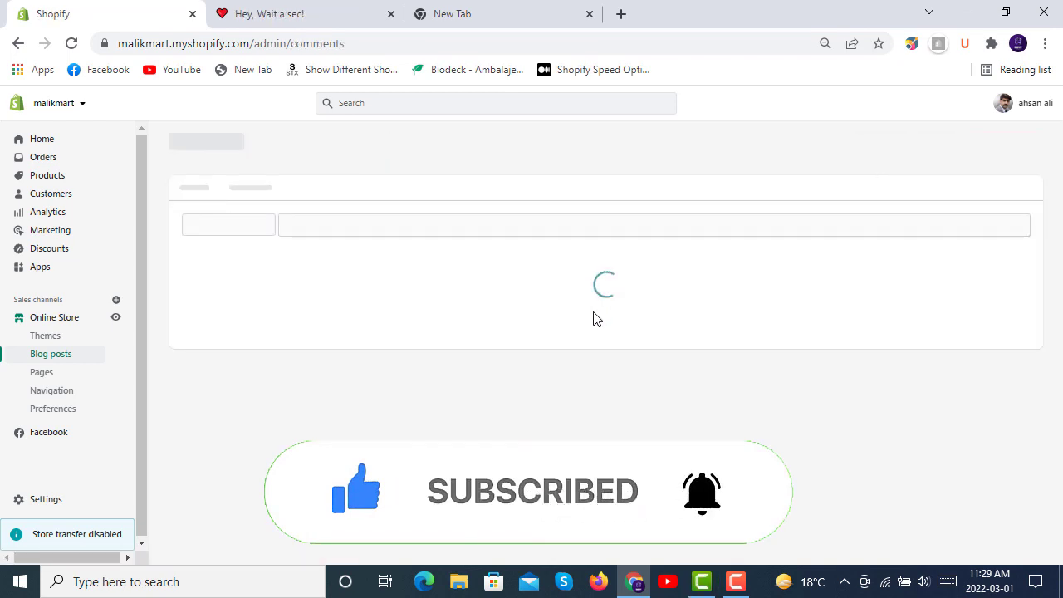